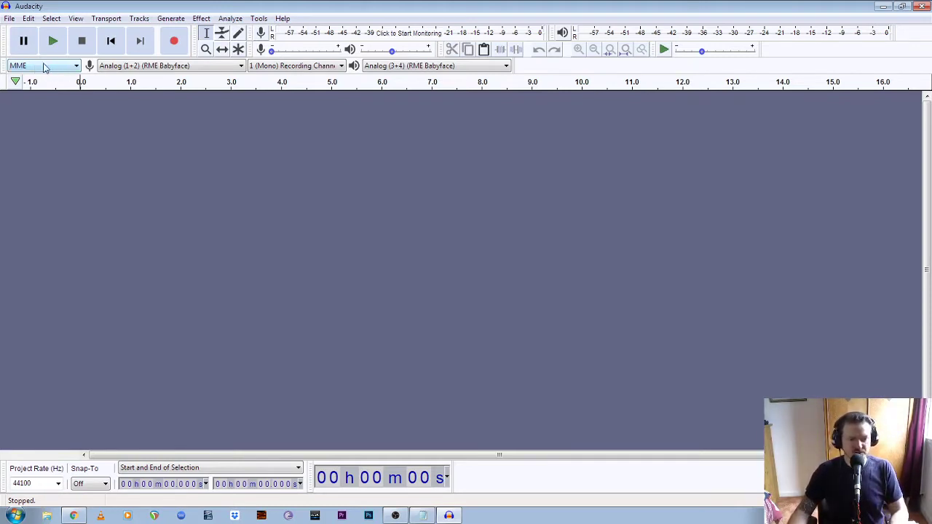
Step: Confirm the audio host, recording device and mono channel setting, then start microphone level monitoring
left_click(74, 66)
left_click(177, 66)
left_click(182, 65)
left_click(310, 66)
left_click(343, 65)
left_click(431, 74)
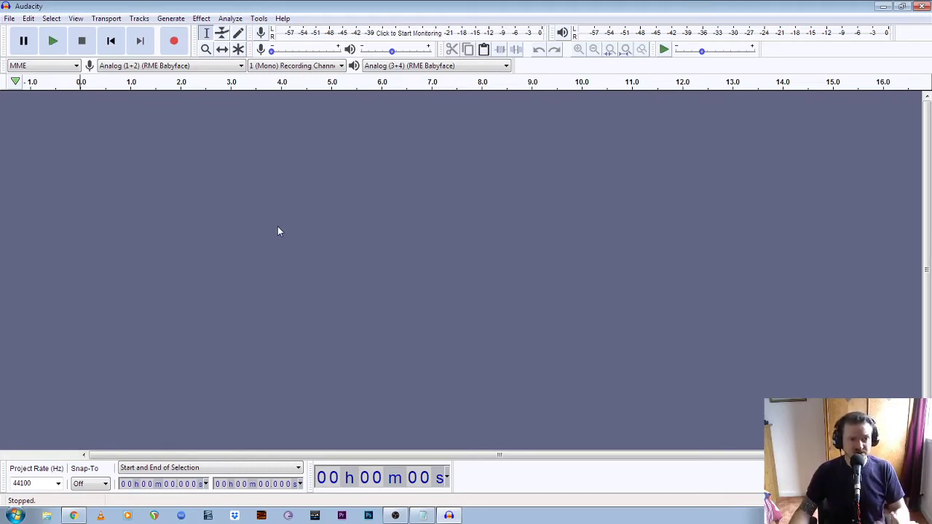
left_click(262, 33)
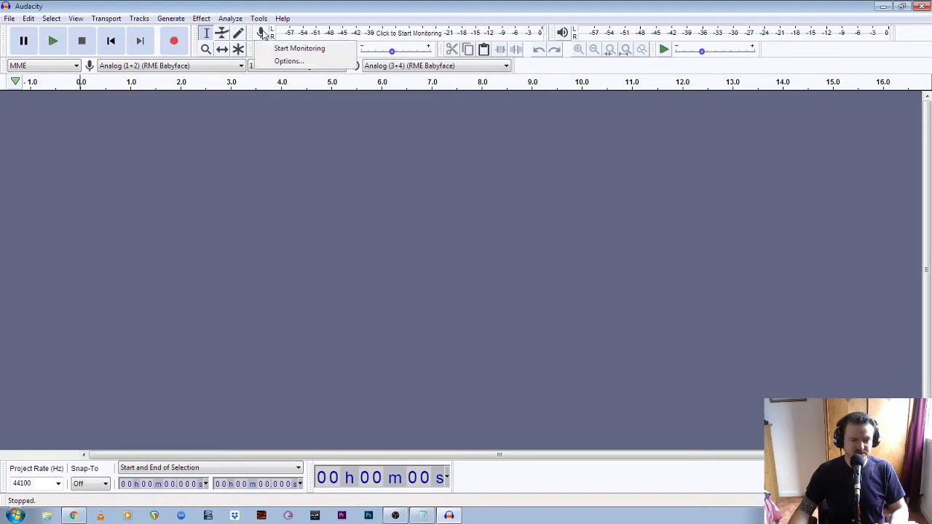
left_click(294, 48)
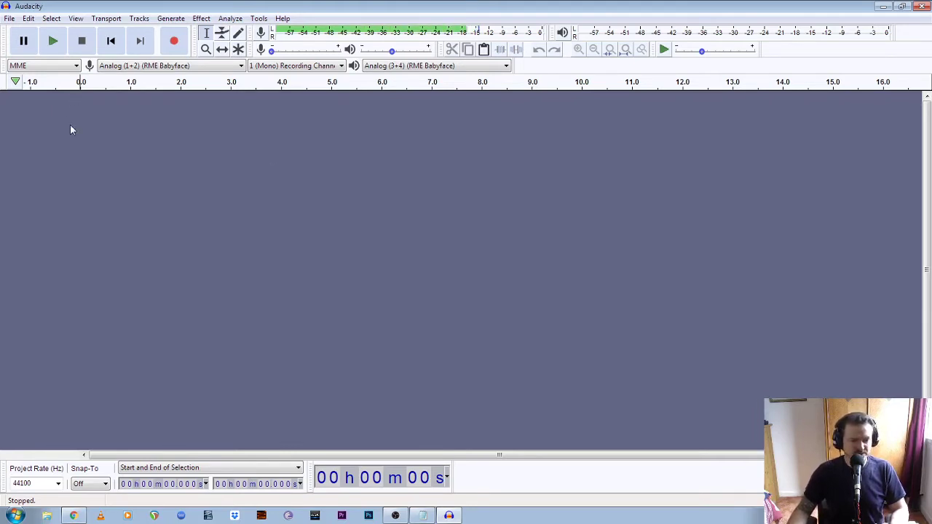
Step: Confirm MME as host, Analog (1+2) as recording input and 1 (Mono) channels
left_click(58, 65)
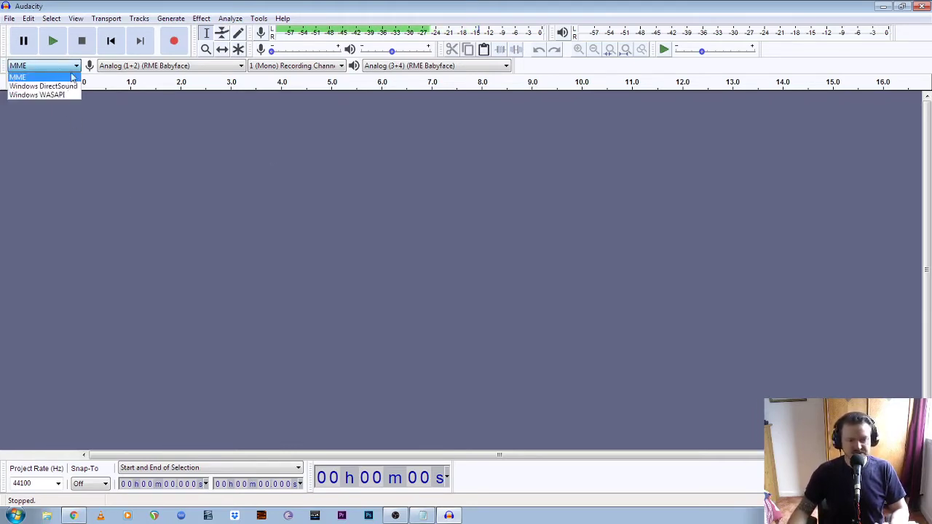
left_click(44, 77)
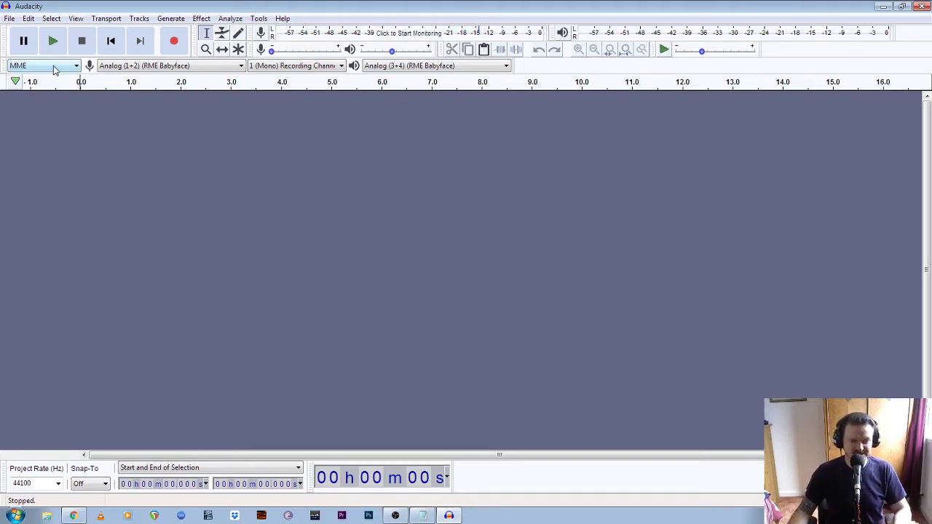
left_click(242, 66)
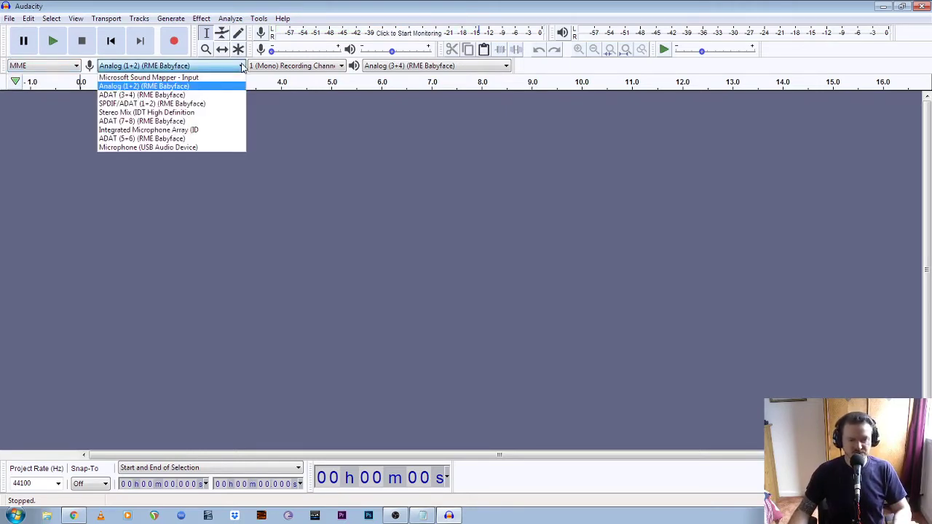
left_click(186, 91)
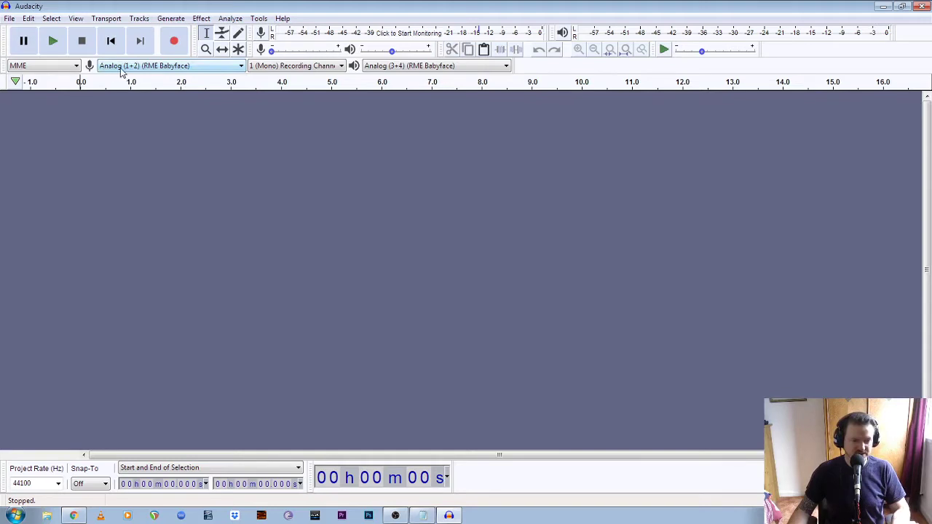
left_click(339, 66)
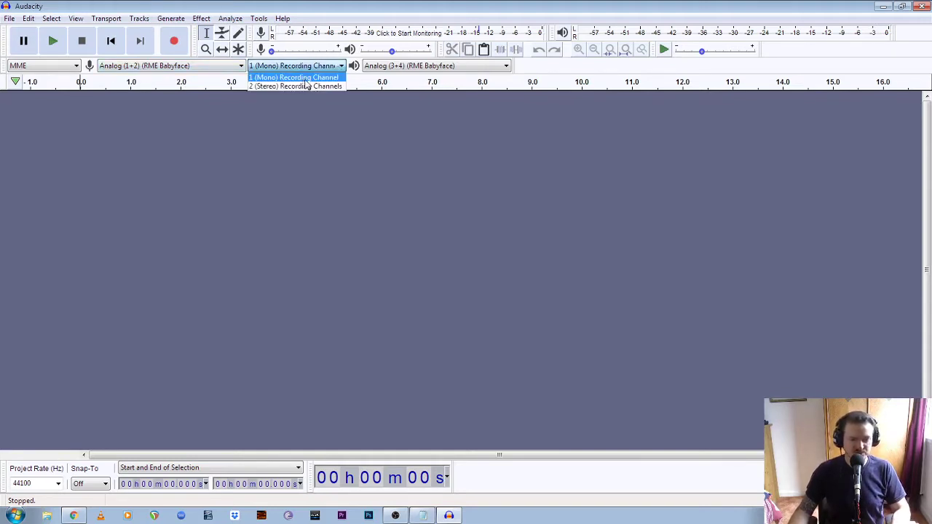
left_click(305, 78)
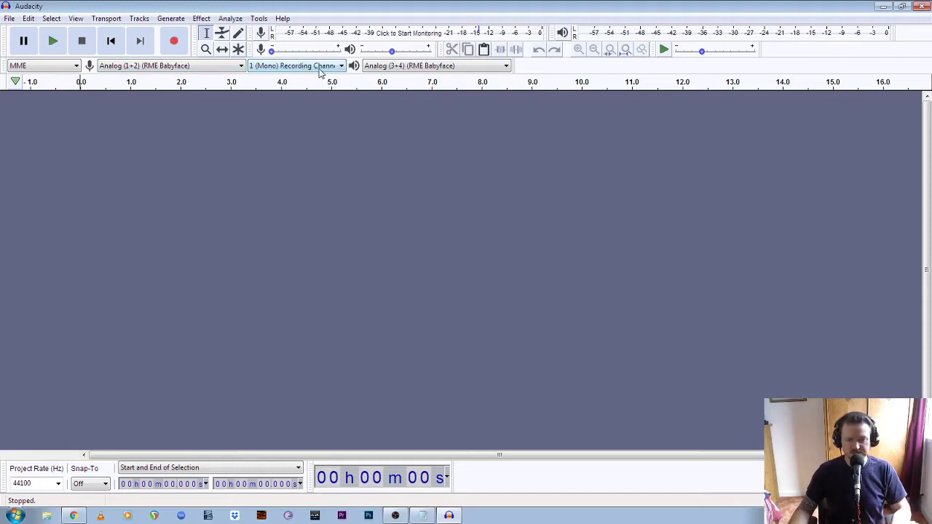
Step: Keep Analog (3+4) as the playback output and restart input level monitoring
left_click(505, 66)
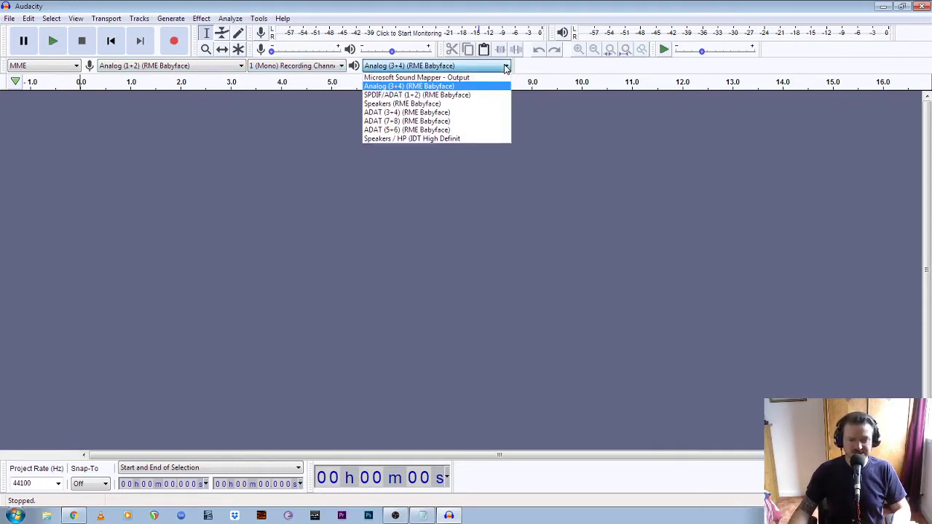
left_click(452, 86)
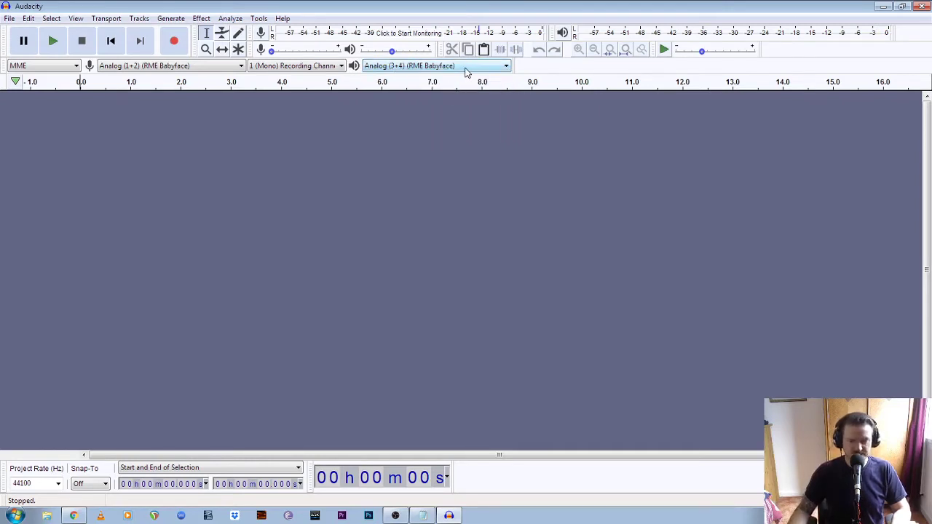
left_click(261, 35)
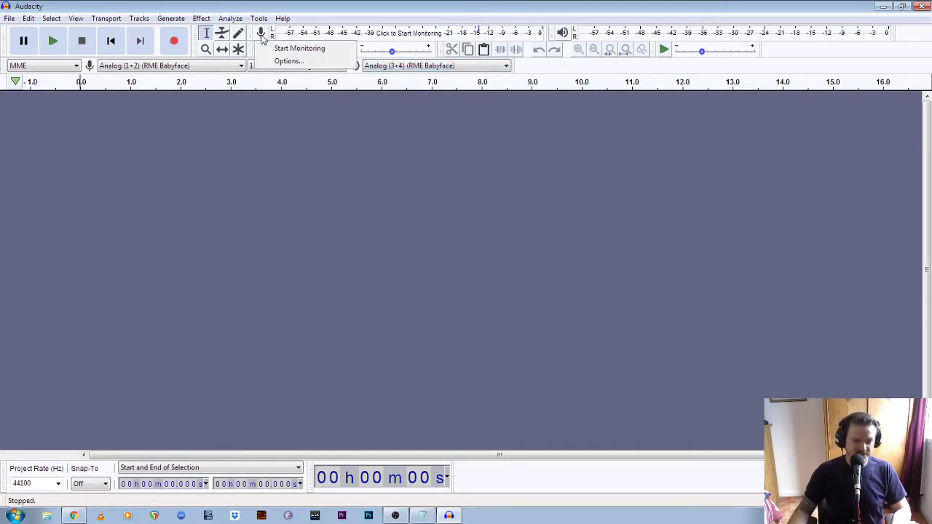
left_click(295, 48)
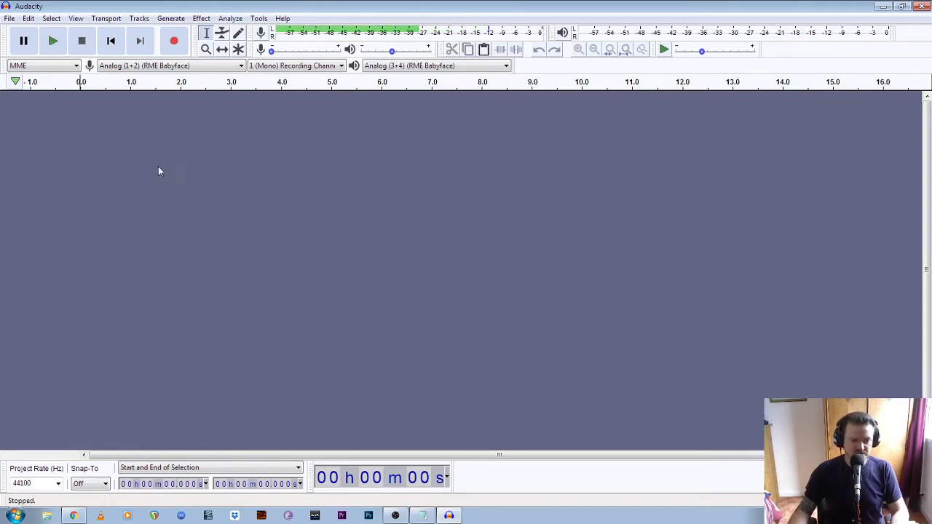
Step: Record a roughly 4-second mono voice take, then drag the track taller to enlarge the waveform
left_click(175, 43)
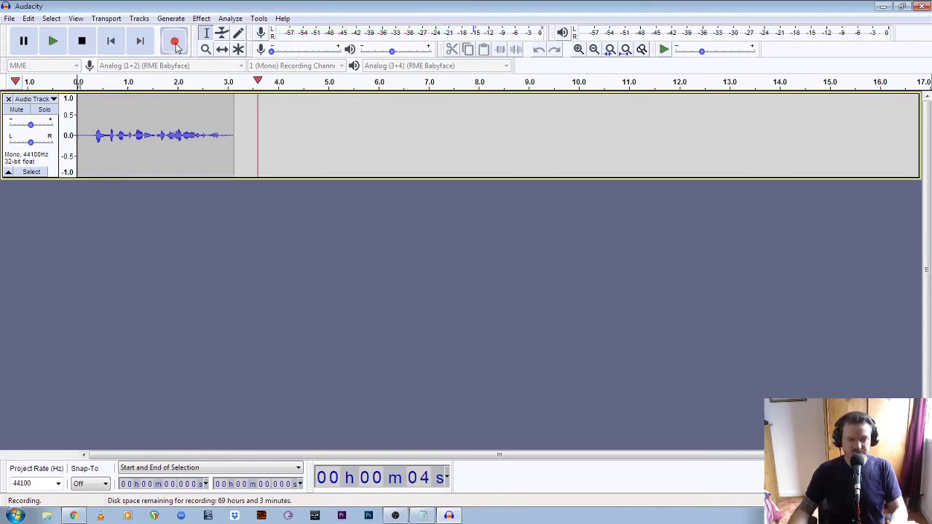
key("space")
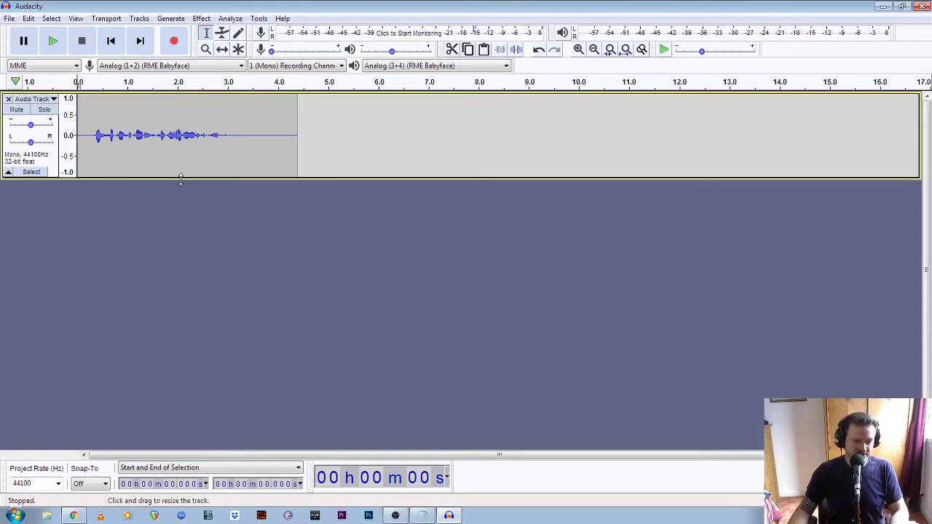
left_click_drag(174, 177, 240, 388)
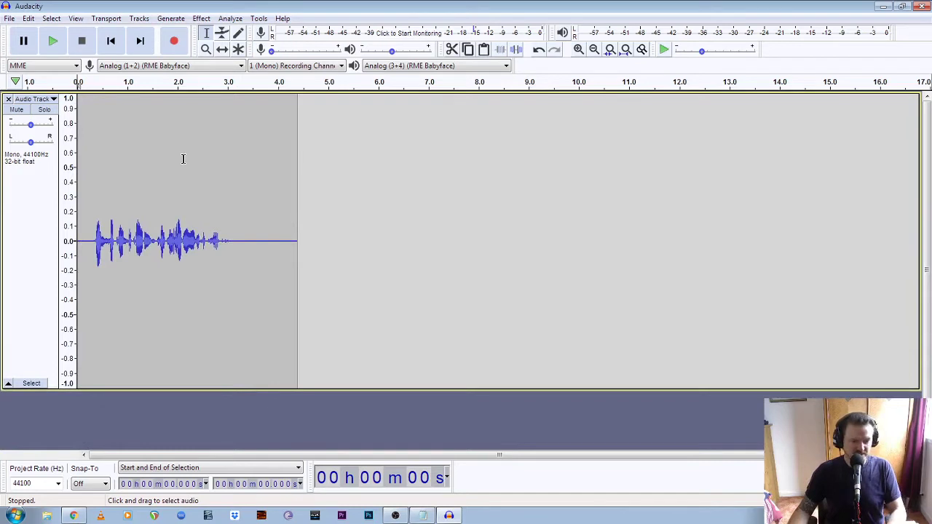
Step: Play back the 4-second take, then start, stop and restart input level monitoring
key("space")
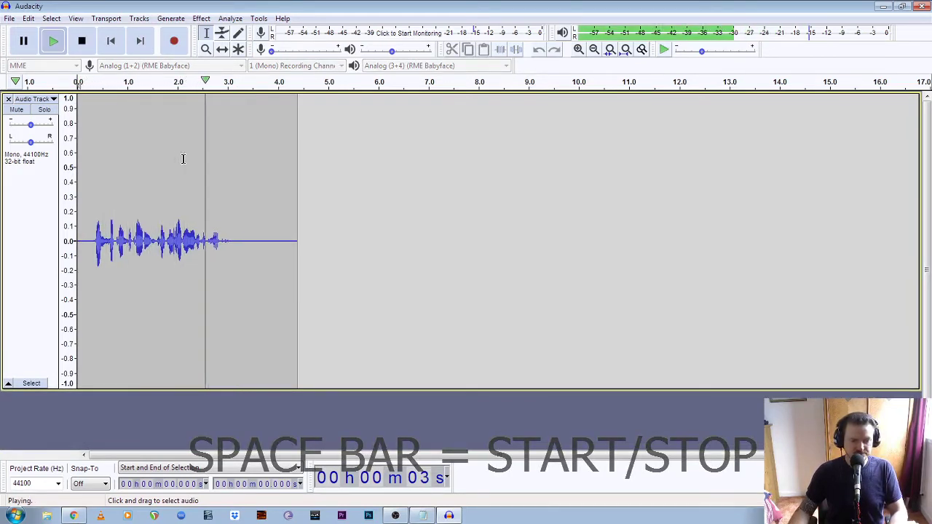
key("space")
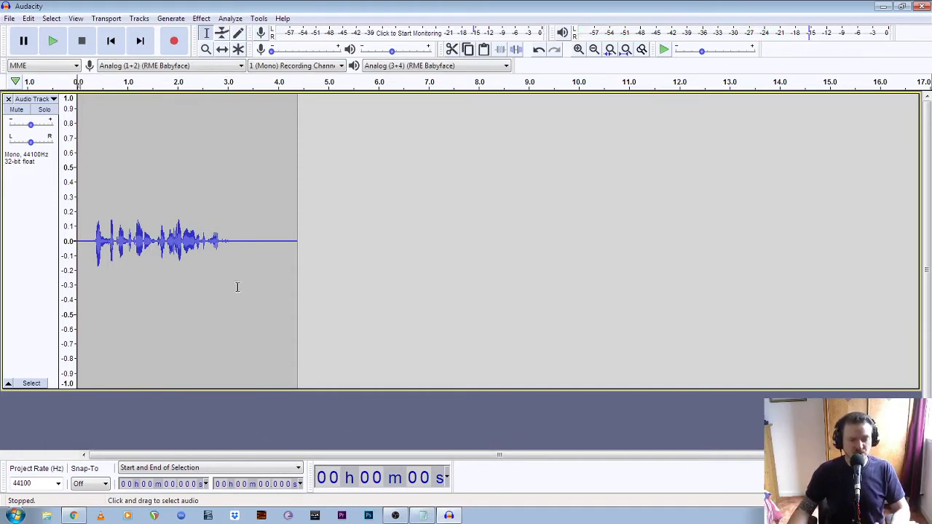
left_click(261, 33)
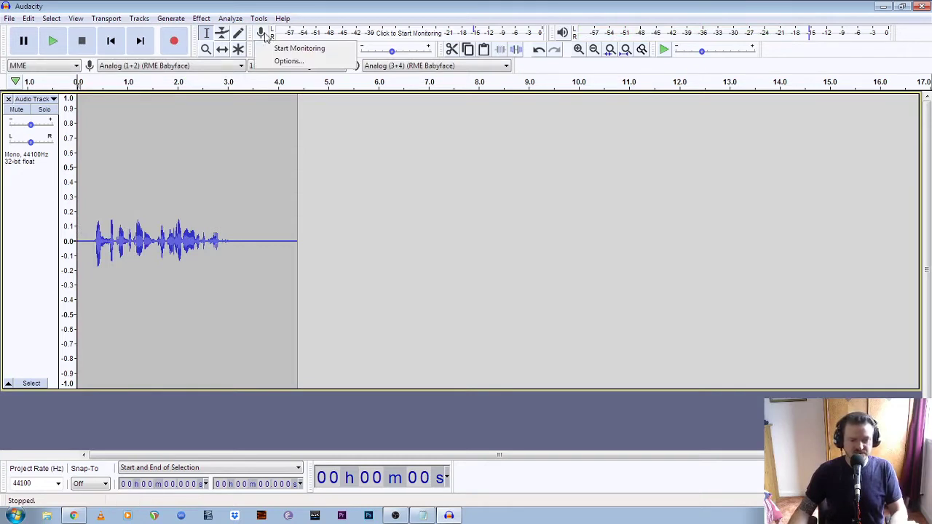
left_click(299, 49)
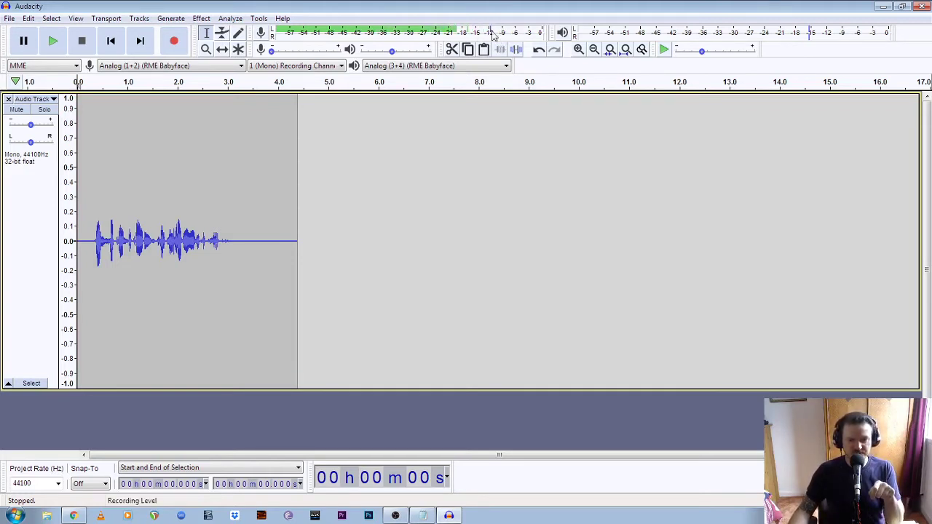
left_click(492, 37)
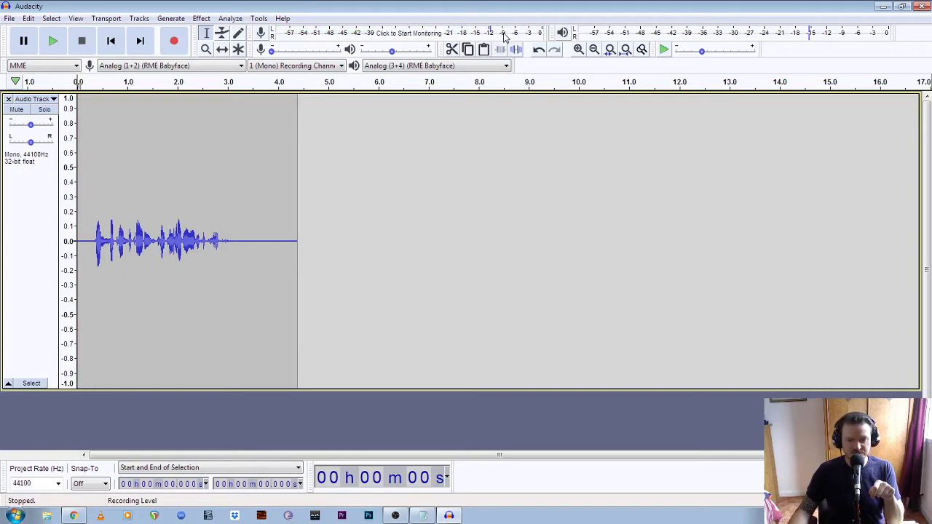
left_click(505, 36)
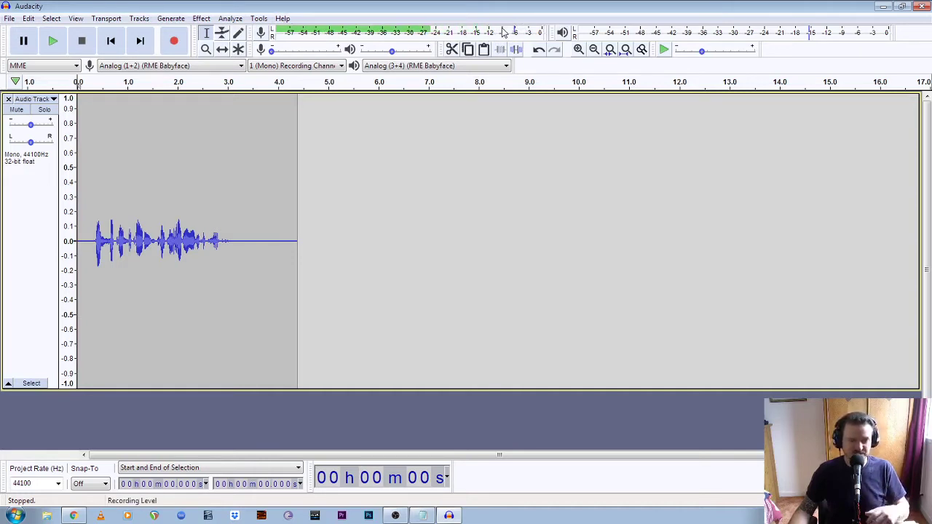
Step: Delete the whole first recorded clip and begin recording a new voice take
left_click(236, 256)
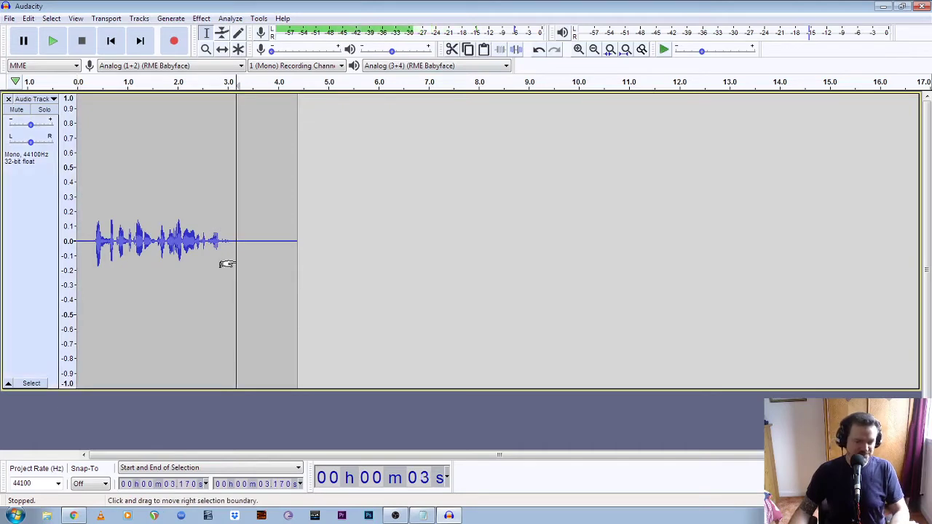
left_click(92, 241)
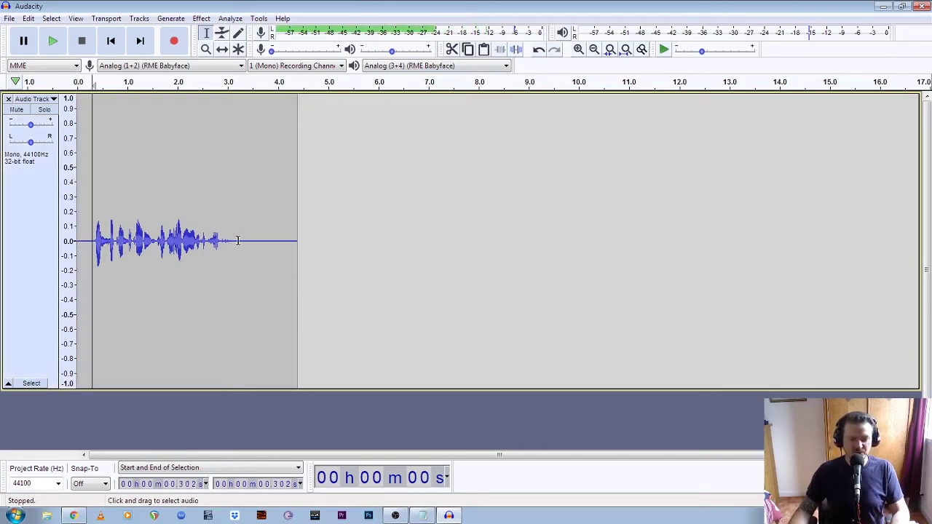
left_click(196, 301)
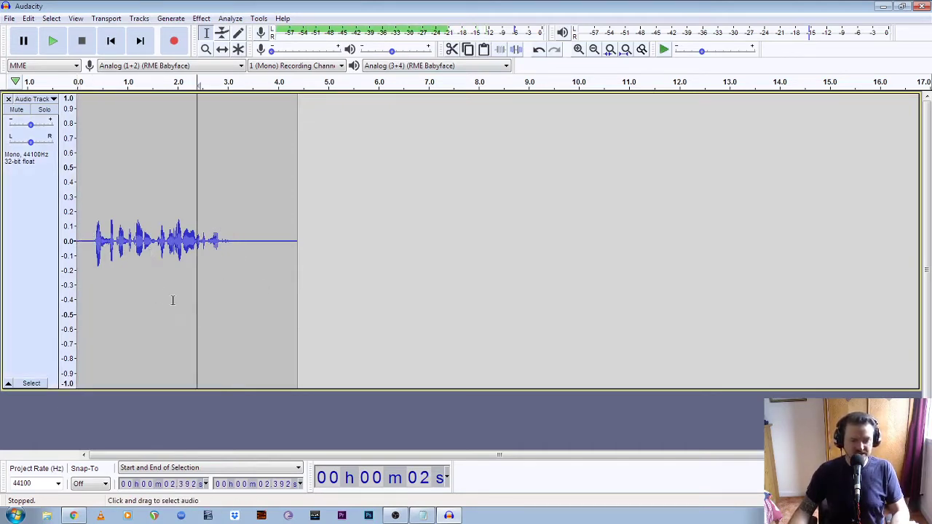
double_click(170, 293)
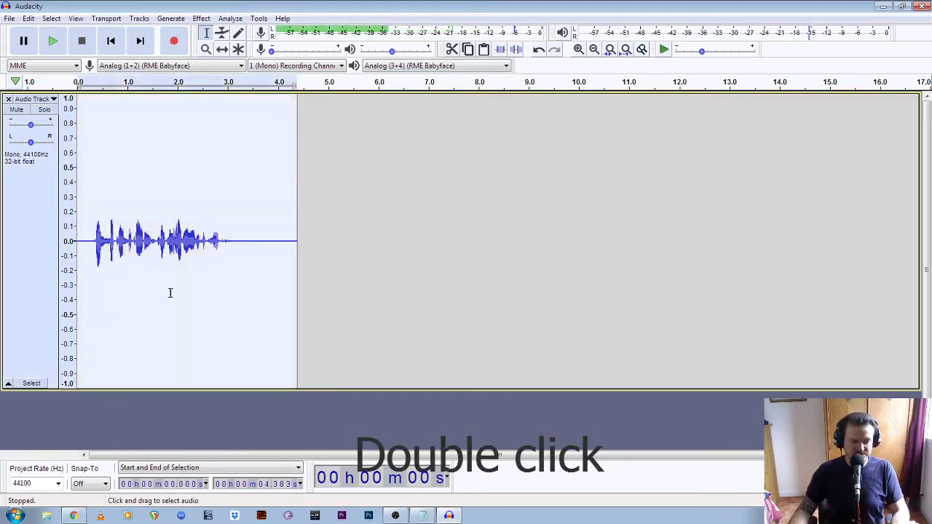
key("Delete")
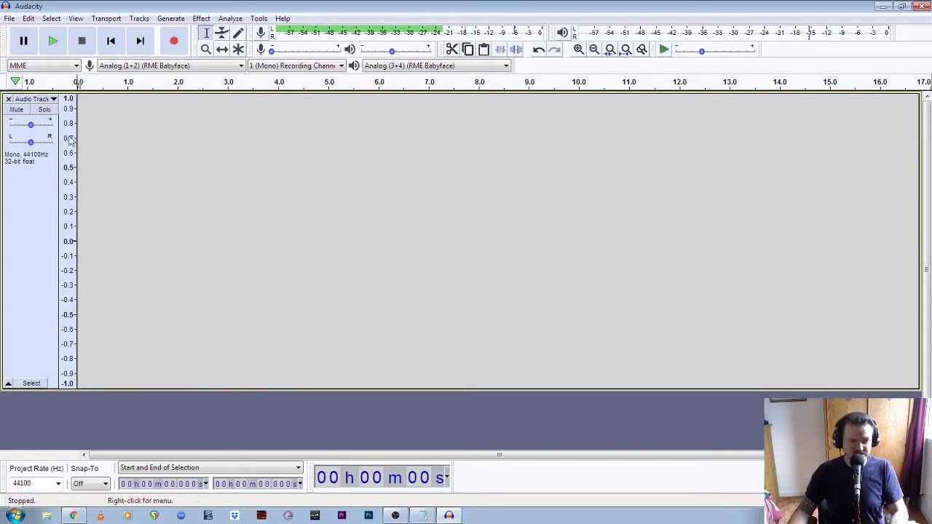
left_click(174, 42)
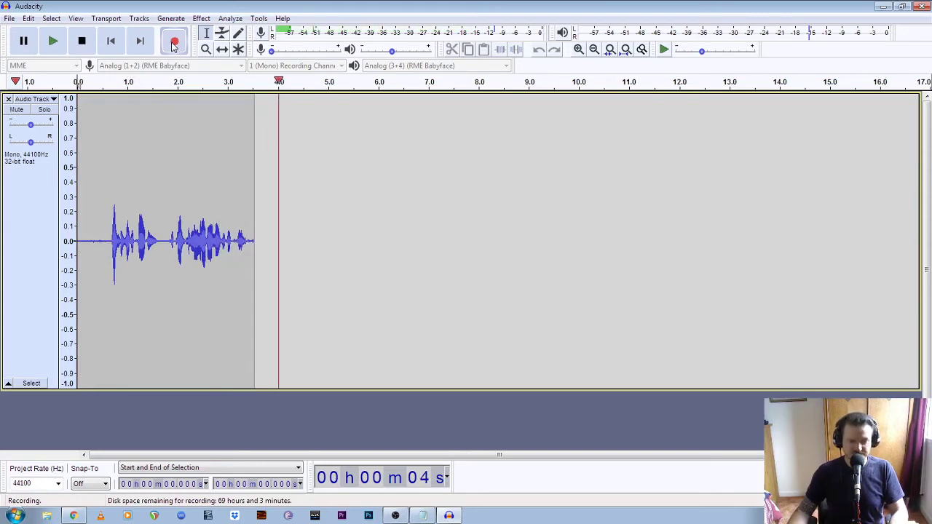
key("space")
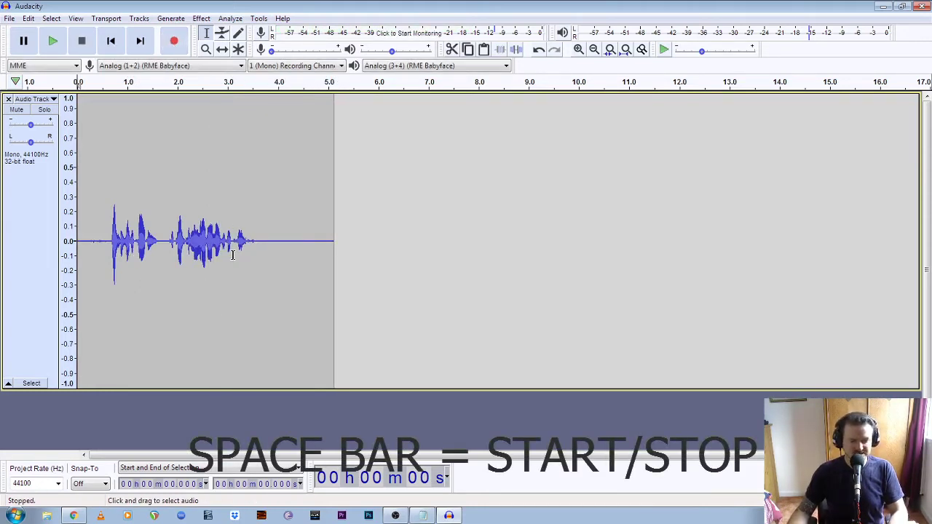
key("space")
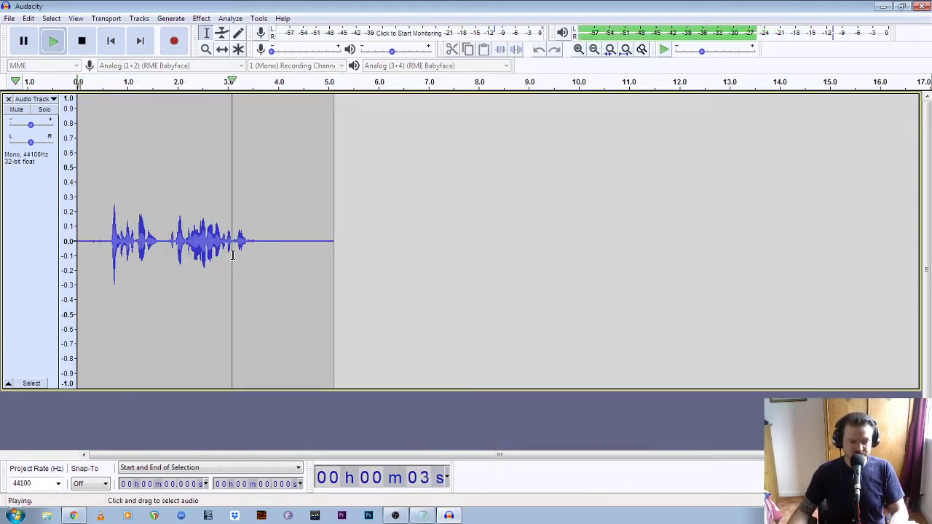
key("space")
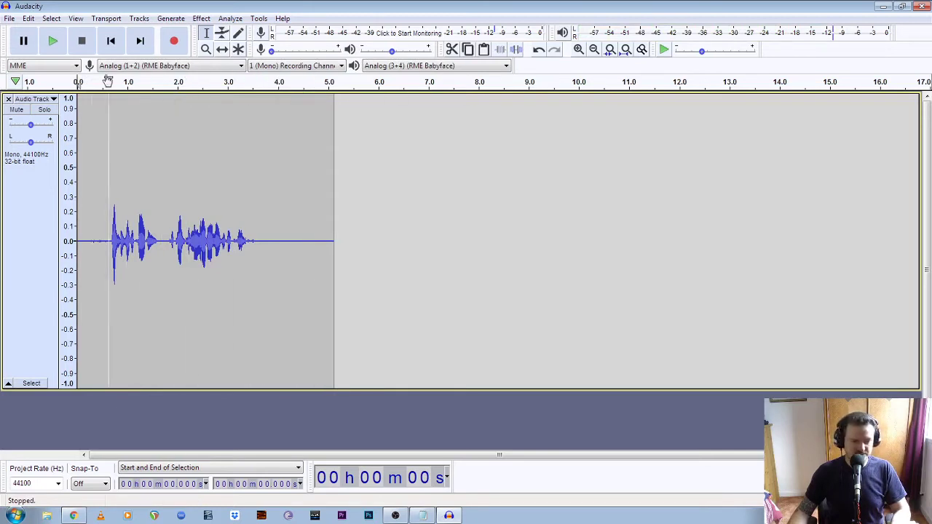
left_click(150, 84)
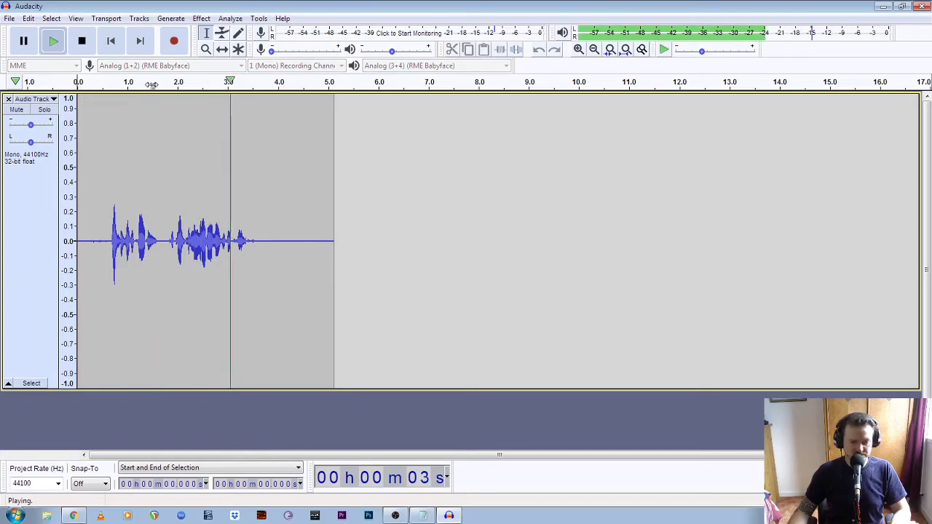
key("space")
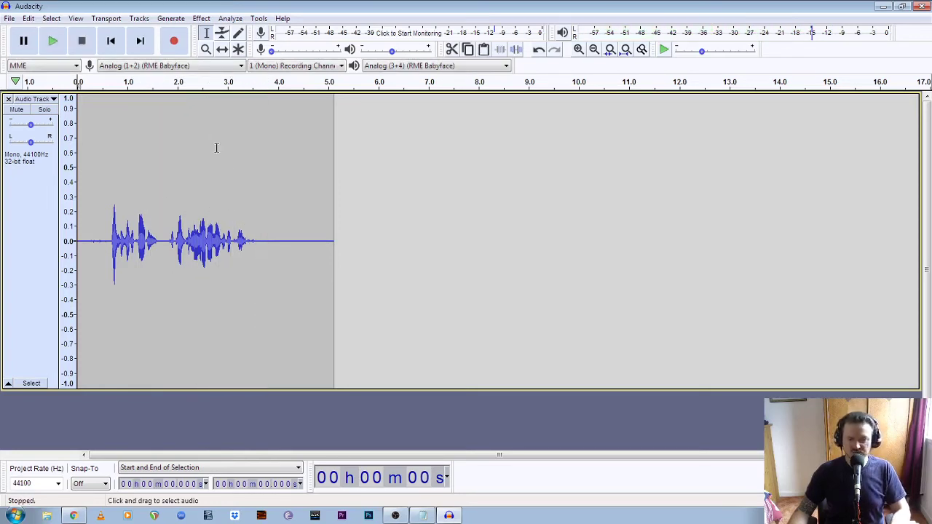
left_click(180, 83)
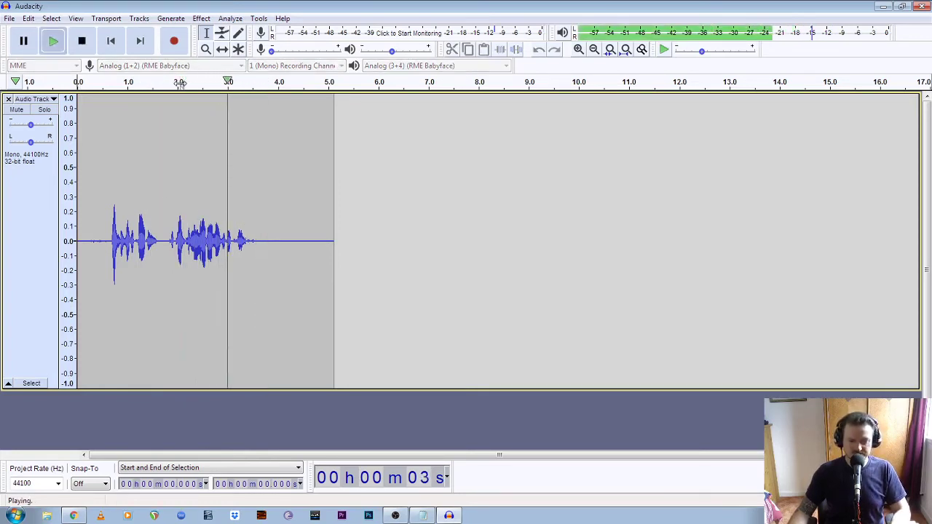
key("space")
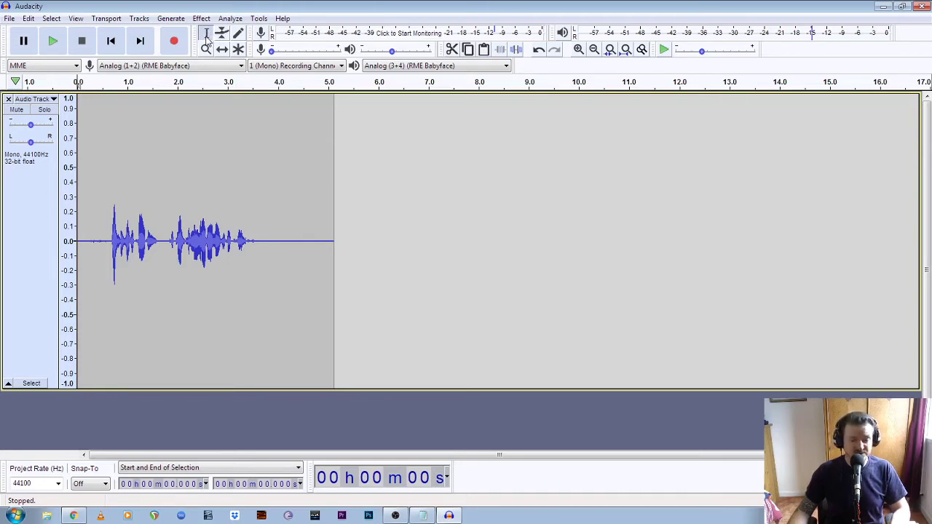
left_click(220, 248)
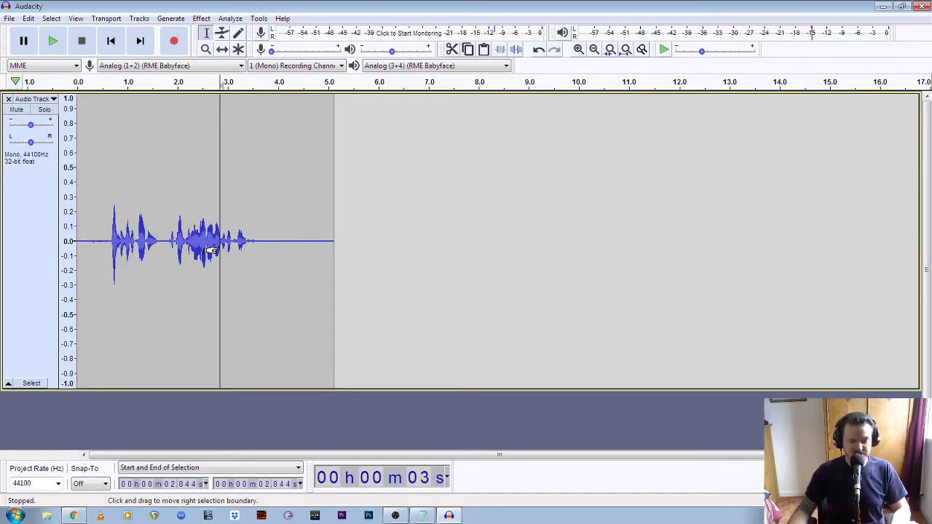
left_click(136, 239)
left_click(107, 236)
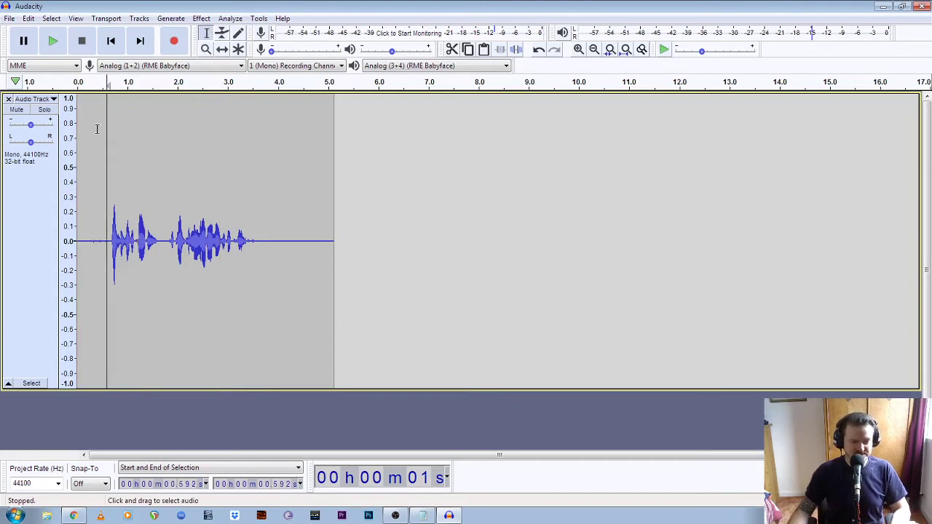
left_click(262, 241)
left_click(171, 241)
key("space")
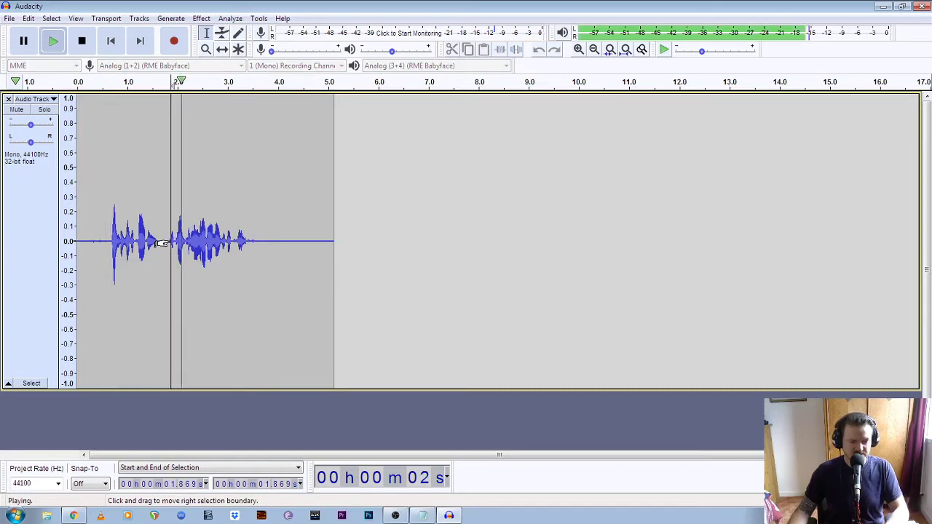
key("space")
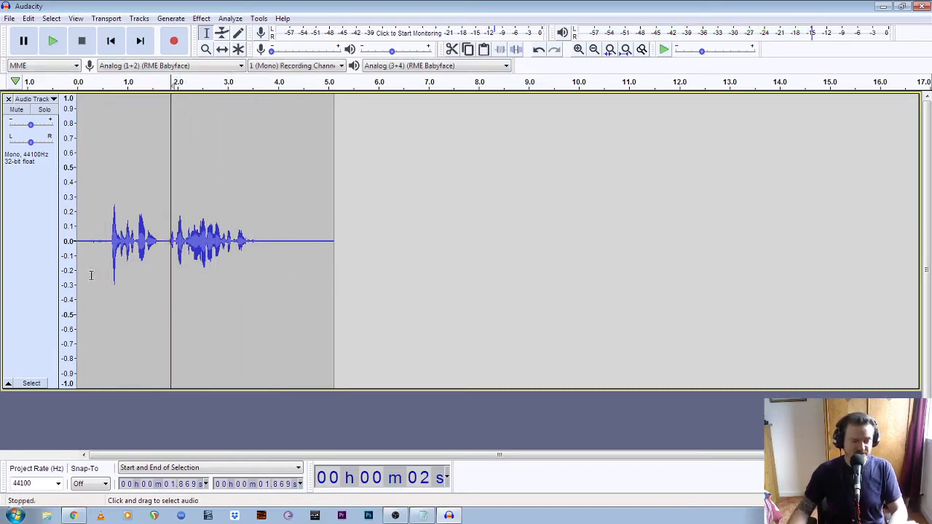
left_click(107, 237)
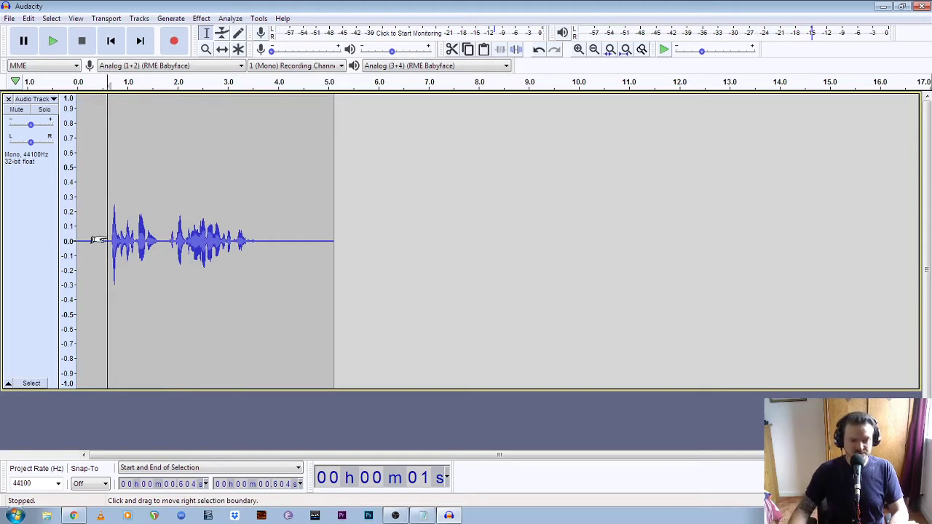
key("space")
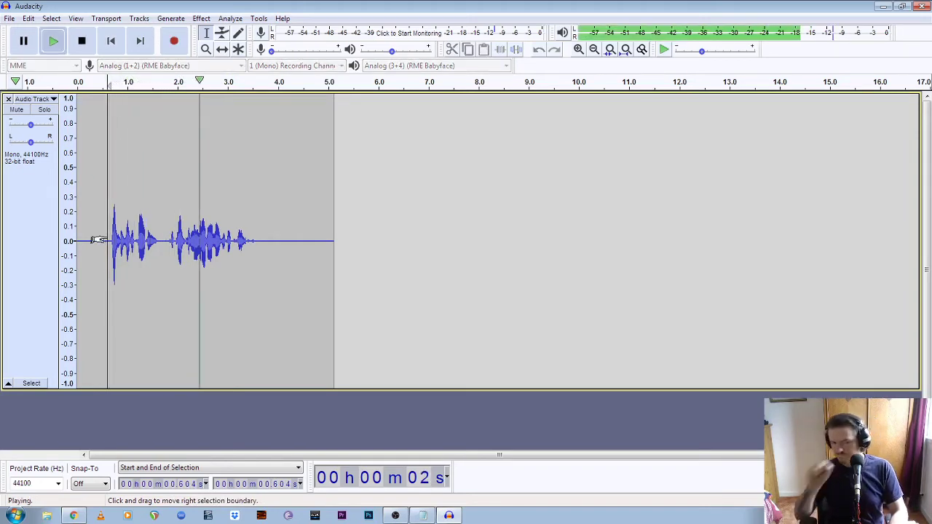
key("space")
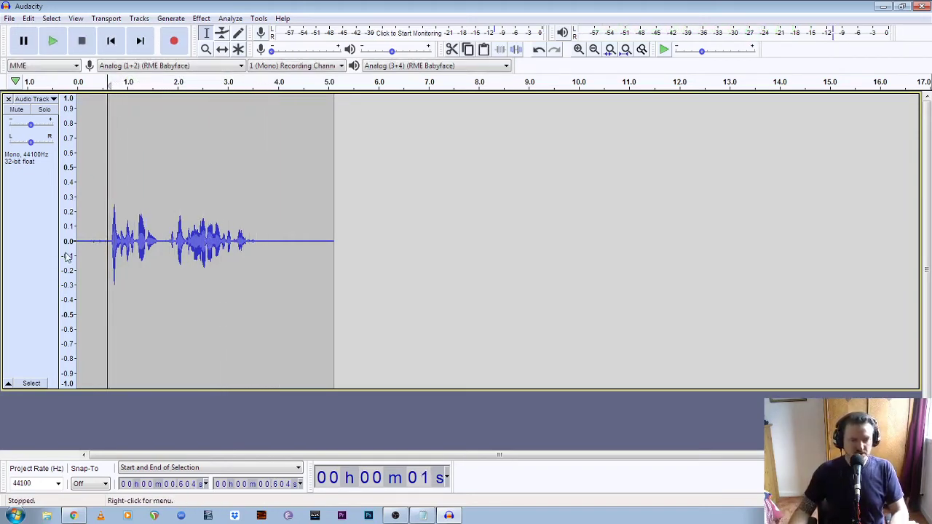
Step: Delete the entire old clip and start recording a new take on the emptied track
double_click(215, 300)
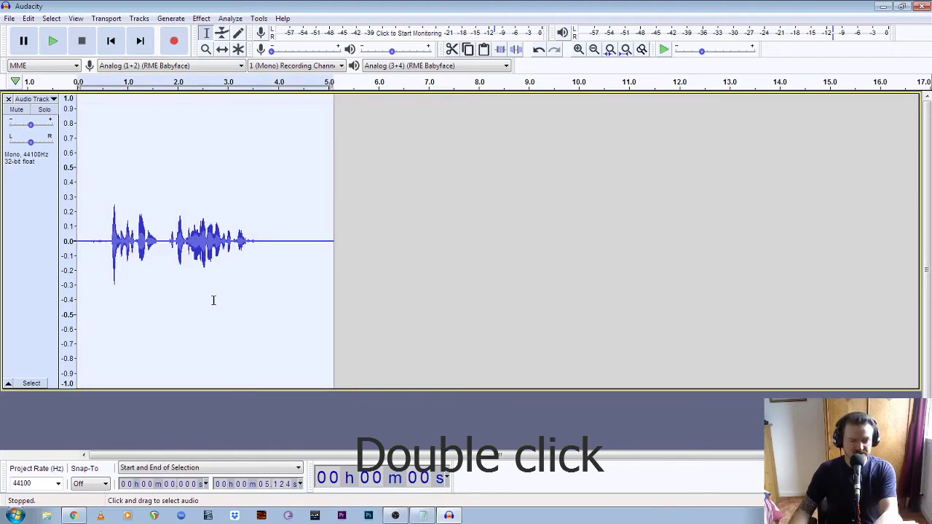
key("Delete")
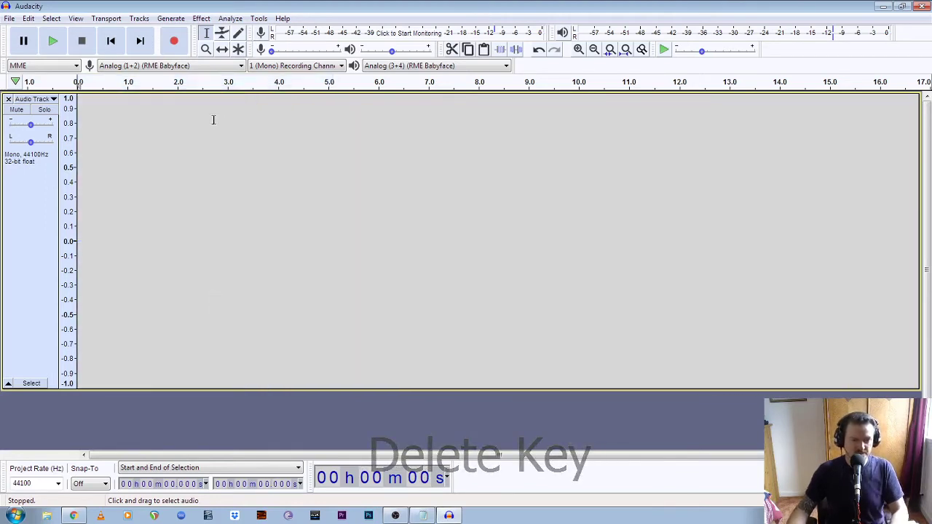
left_click(174, 43)
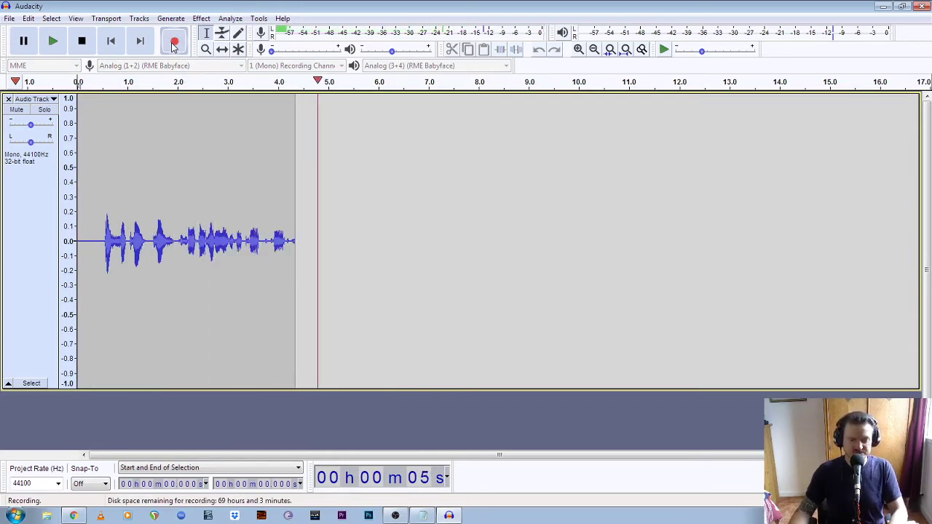
Step: Stop the 6-second take, play it back, replay from 0.522 s and park the cursor at 1.463 s
key("space")
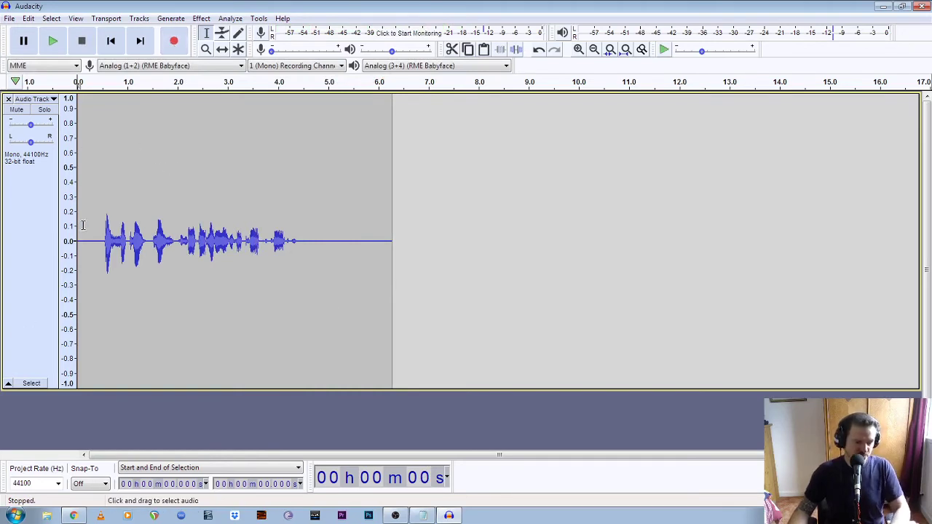
key("space")
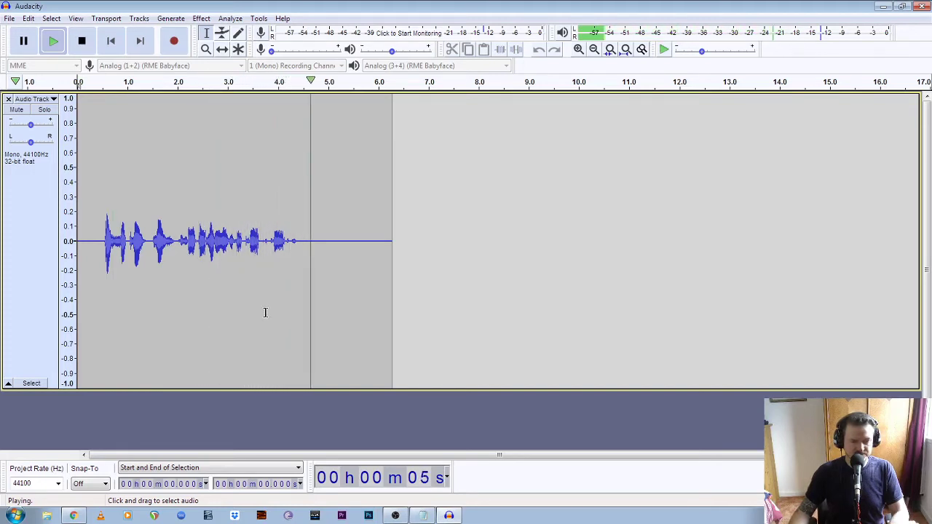
key("space")
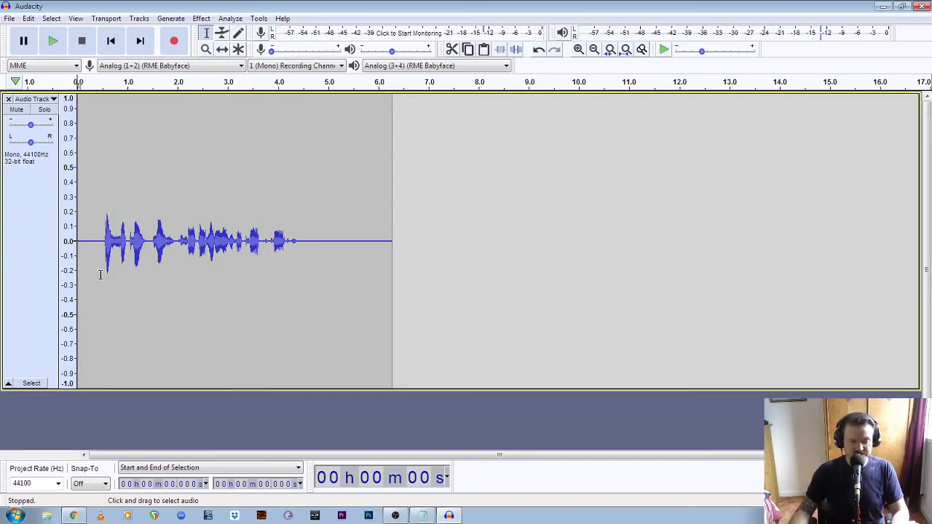
left_click(103, 240)
key("space")
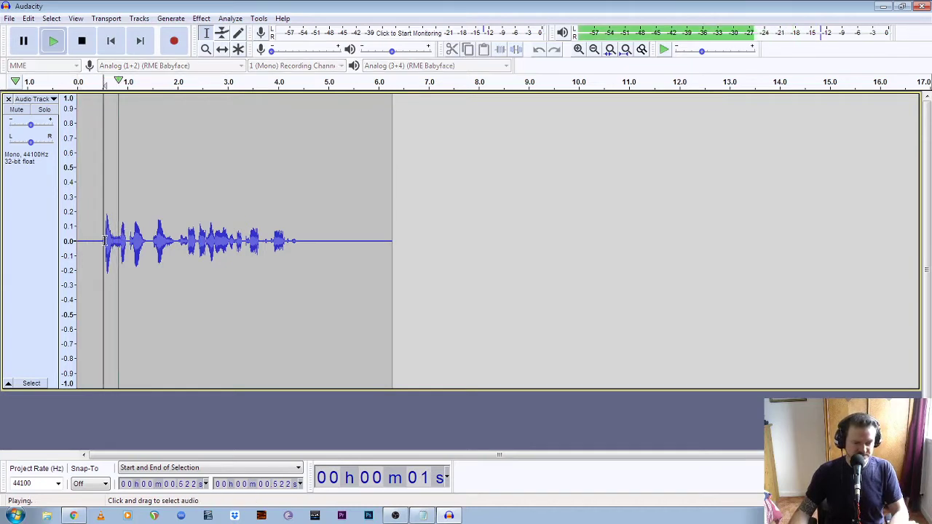
key("space")
left_click(151, 246)
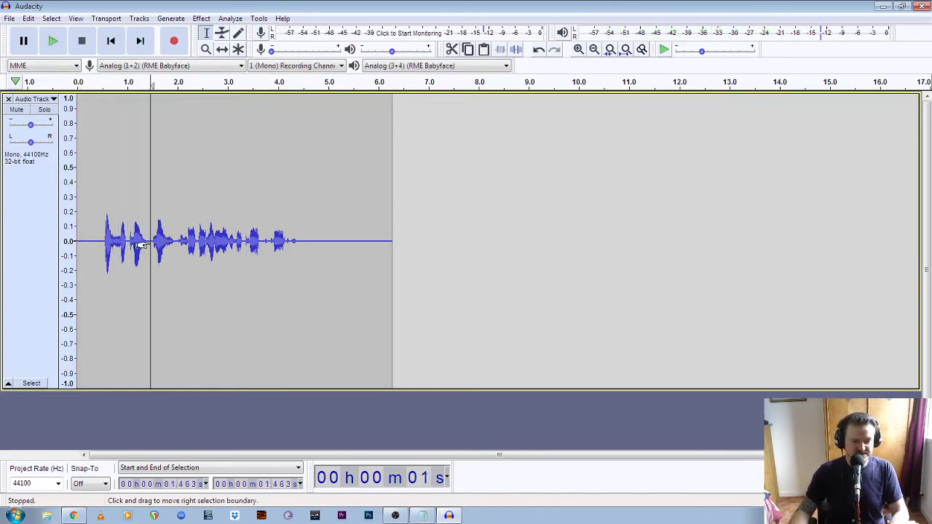
Step: Zoom in on the pause near 1.5 seconds, then zoom back out
left_click(206, 50)
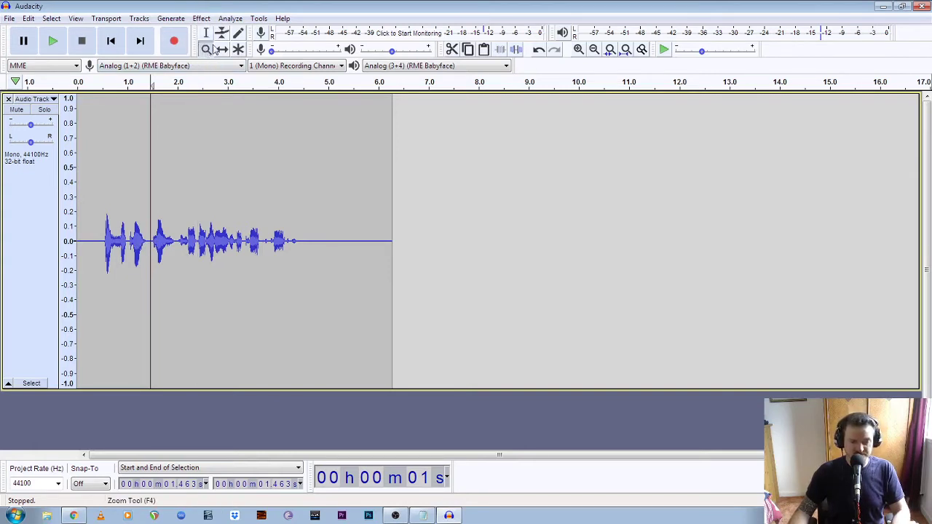
right_click(149, 241)
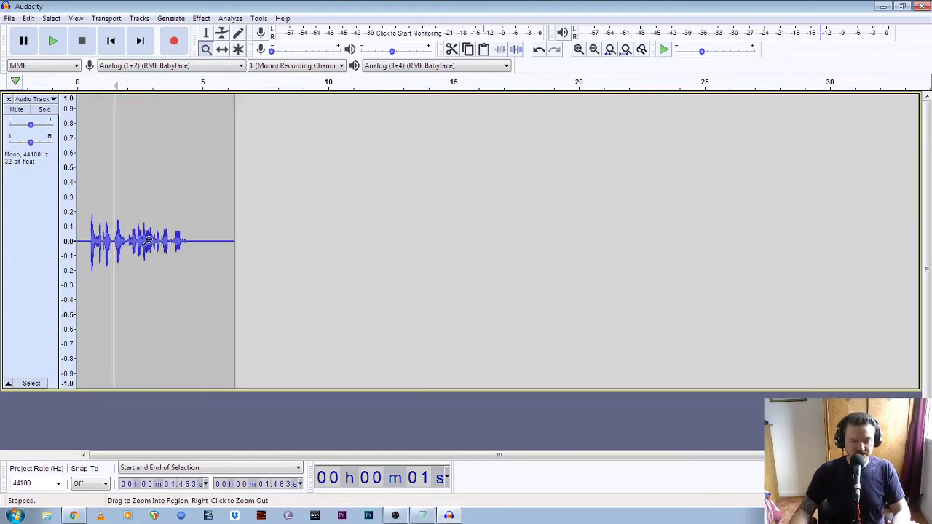
left_click(109, 242)
left_click(110, 242)
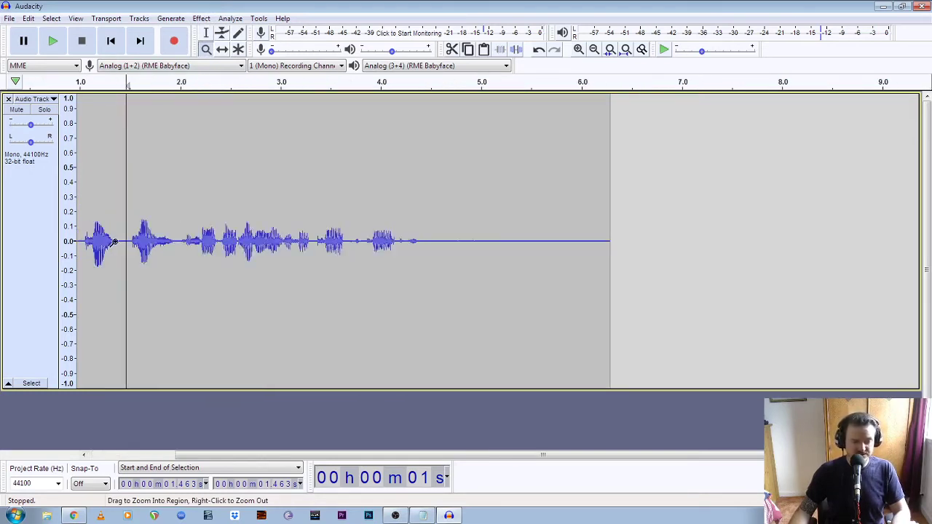
left_click(111, 242)
left_click(114, 242)
left_click(115, 241)
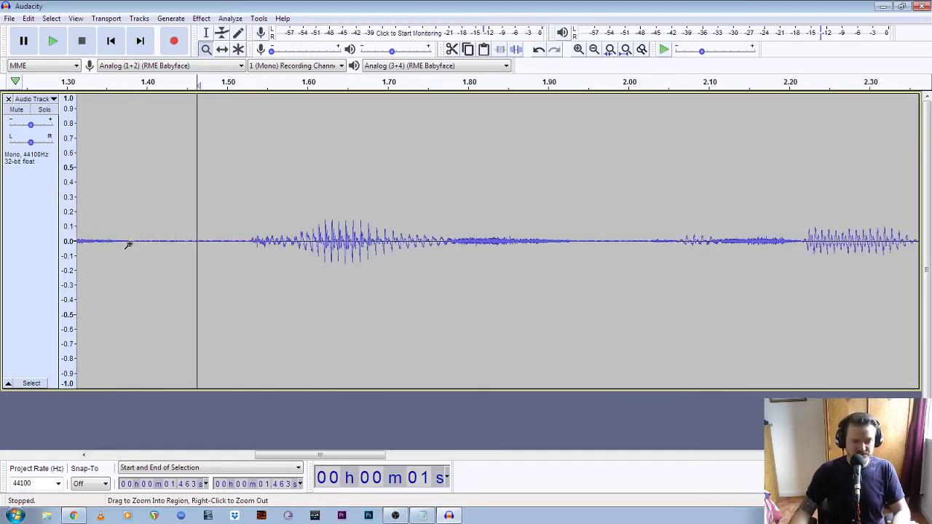
right_click(174, 249)
right_click(179, 240)
right_click(180, 240)
right_click(179, 239)
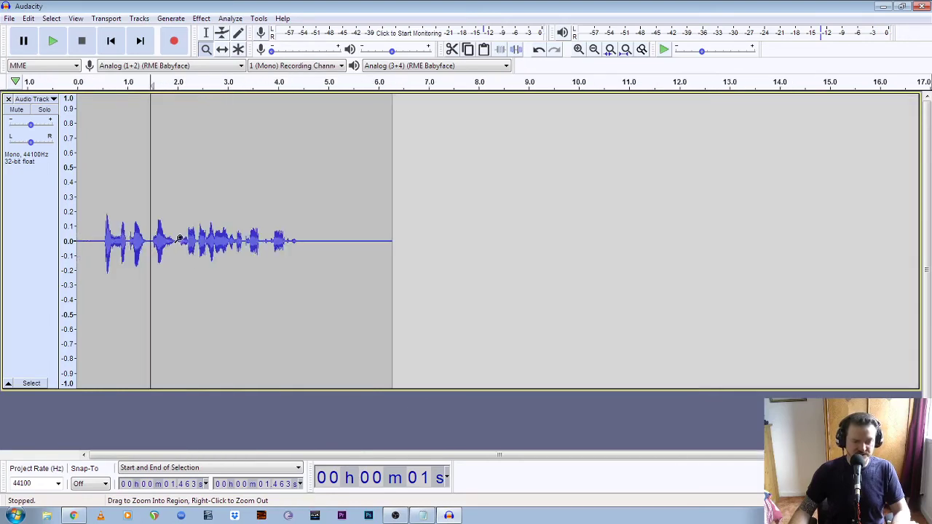
Step: Zoom in on about 1.1 to 3.3 seconds and play from the 1.46-second edit point
left_click(138, 240)
left_click(145, 242)
left_click(146, 241)
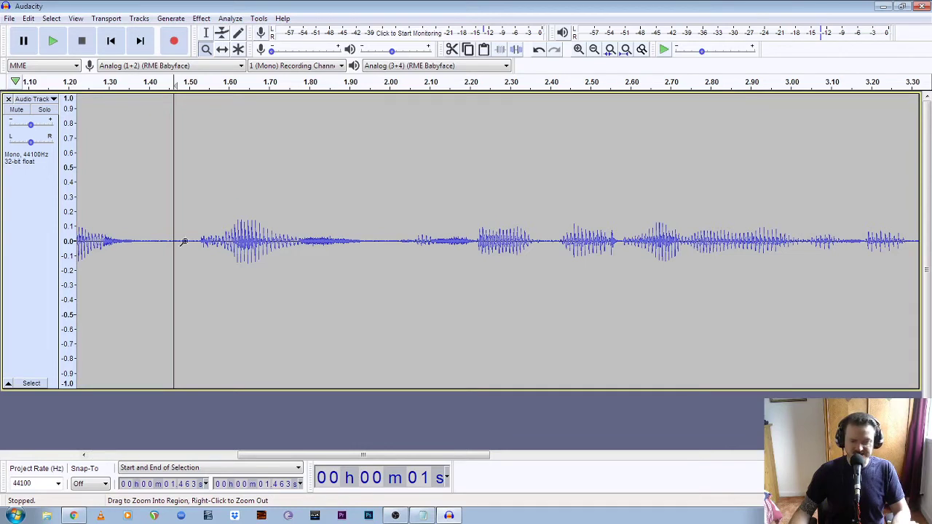
key("space")
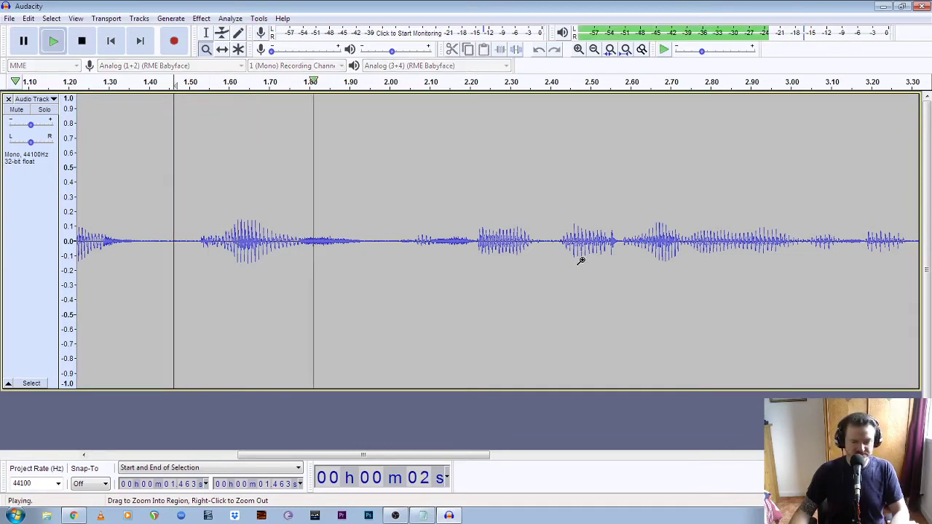
key("space")
key("space")
key("space")
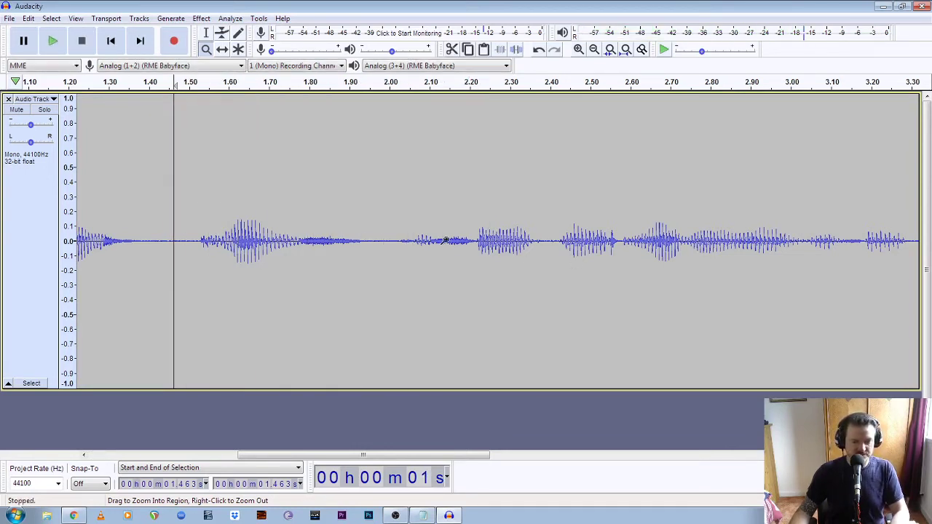
left_click(207, 33)
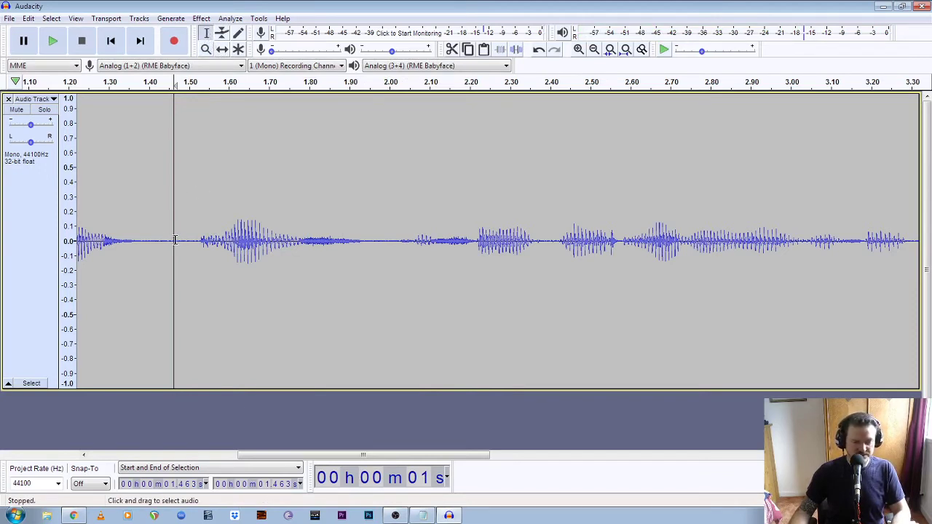
Step: Select the audio from 1.467 to 1.977 seconds and delete it
left_click_drag(175, 241, 380, 254)
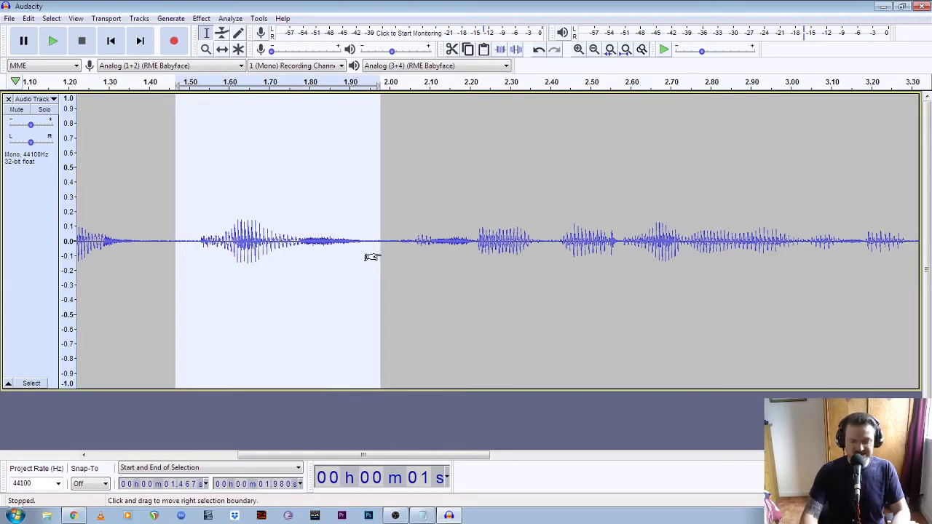
key("Delete")
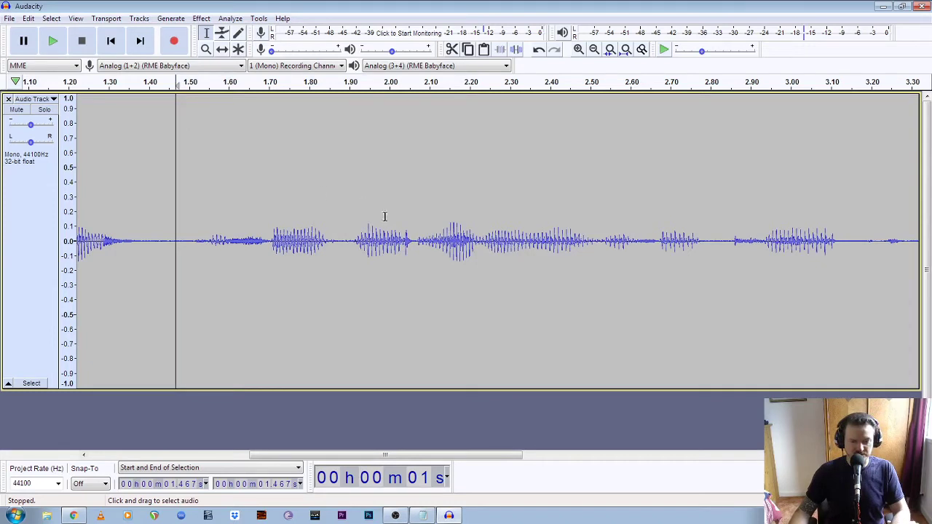
left_click(207, 49)
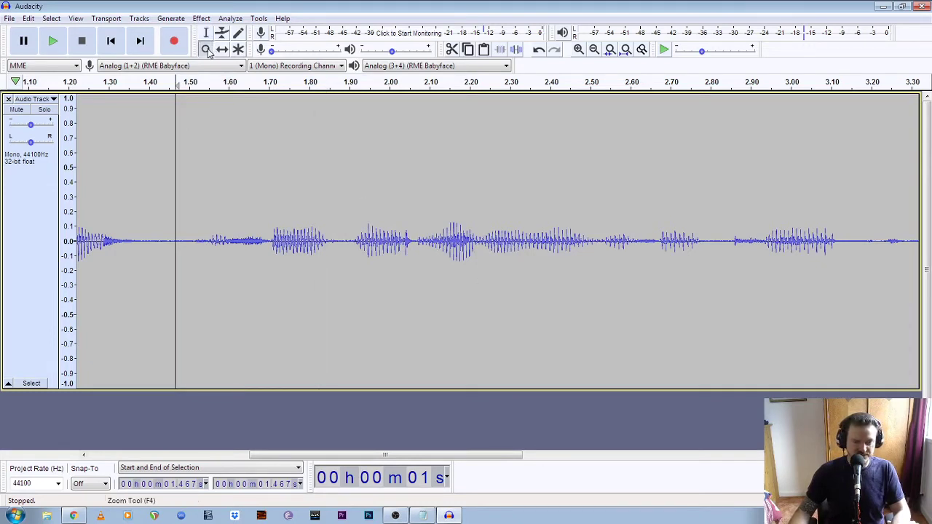
Step: Zoom out, replay from about 0.52 s, then undo the cut to restore 1.467–1.980 s
right_click(191, 246)
right_click(191, 246)
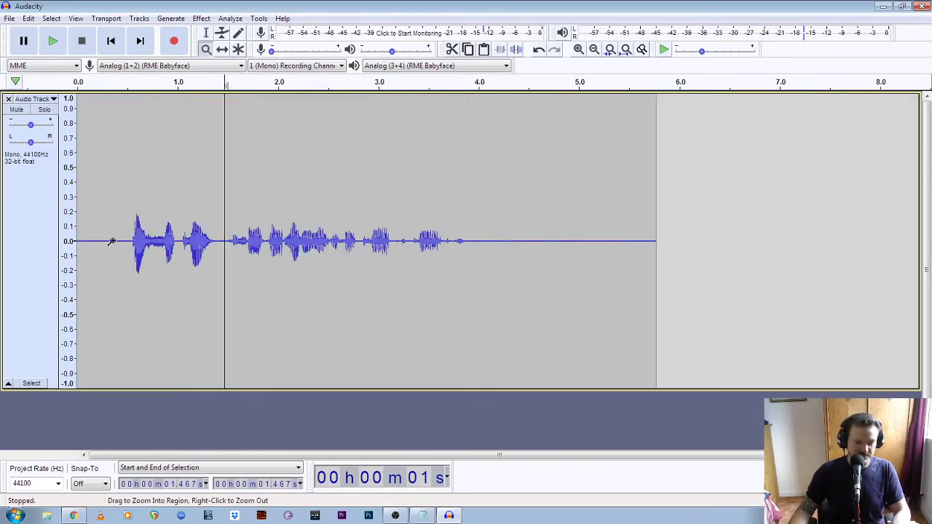
left_click(206, 34)
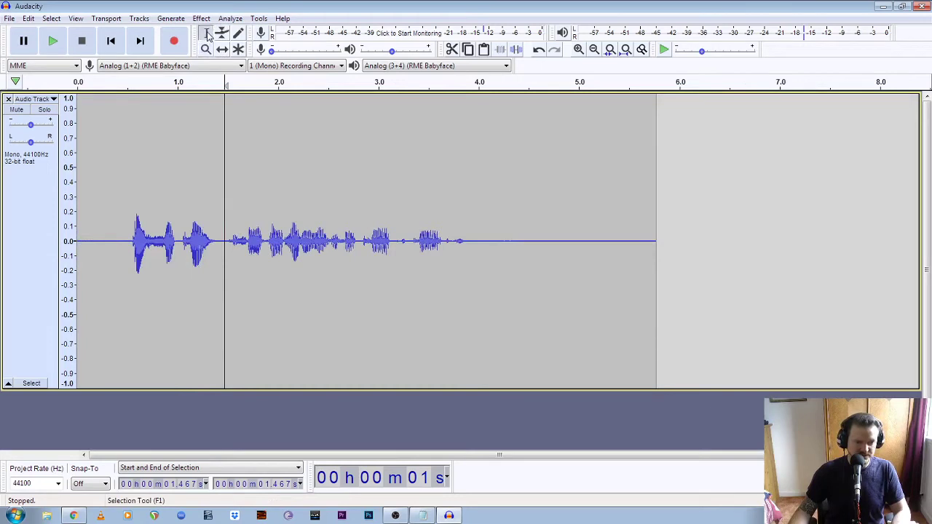
left_click(129, 235)
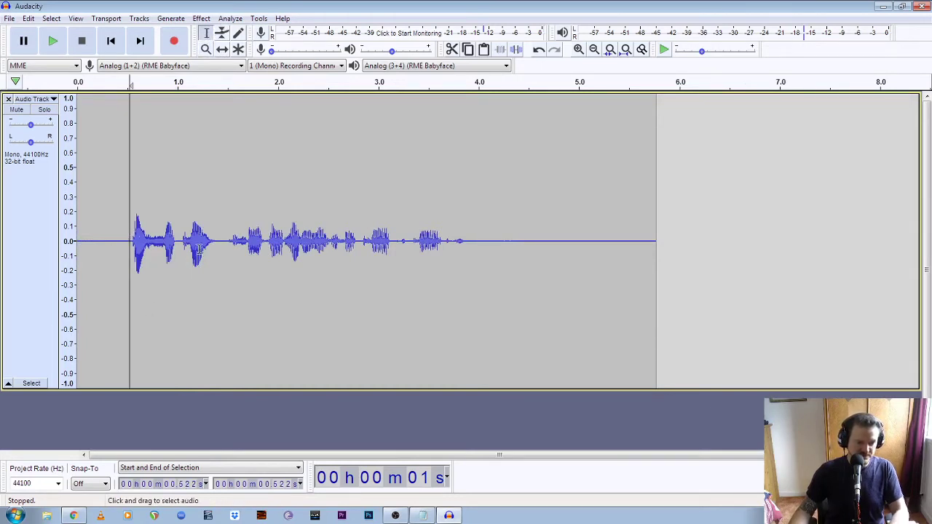
key("space")
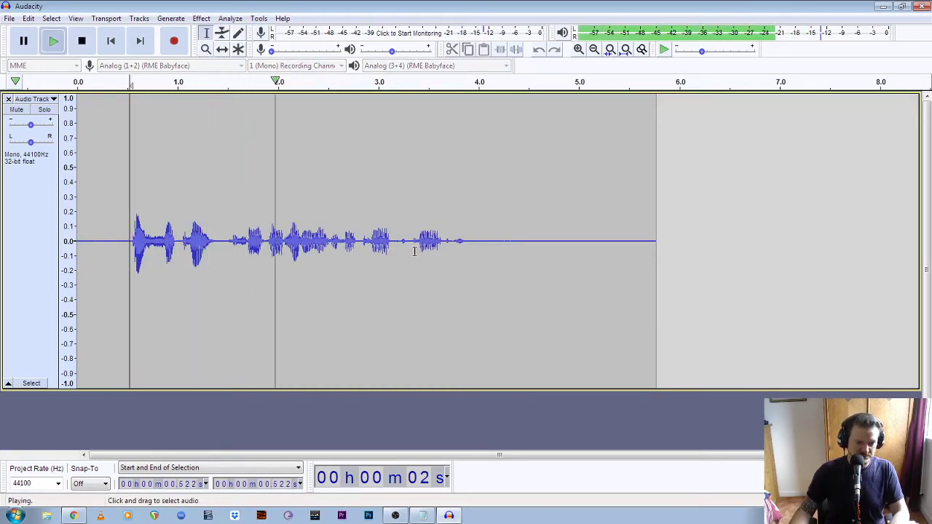
key("space")
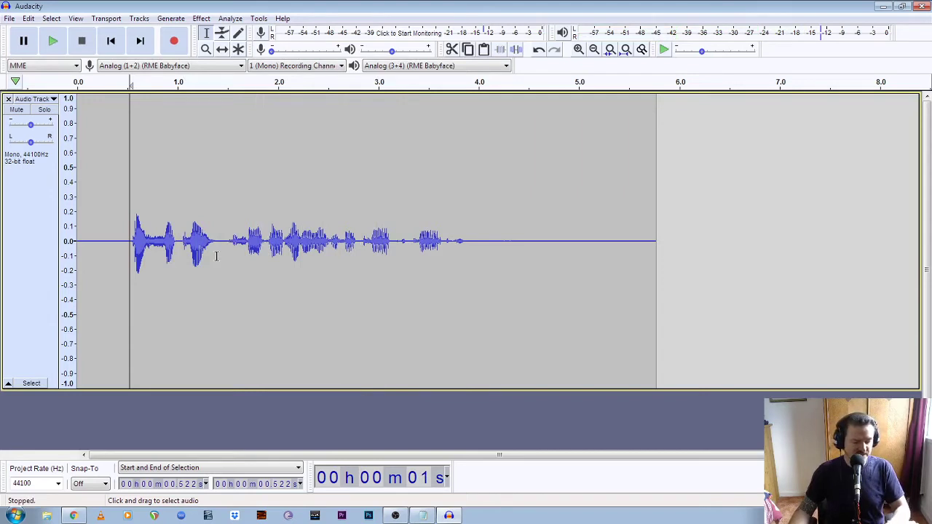
key("ctrl+z")
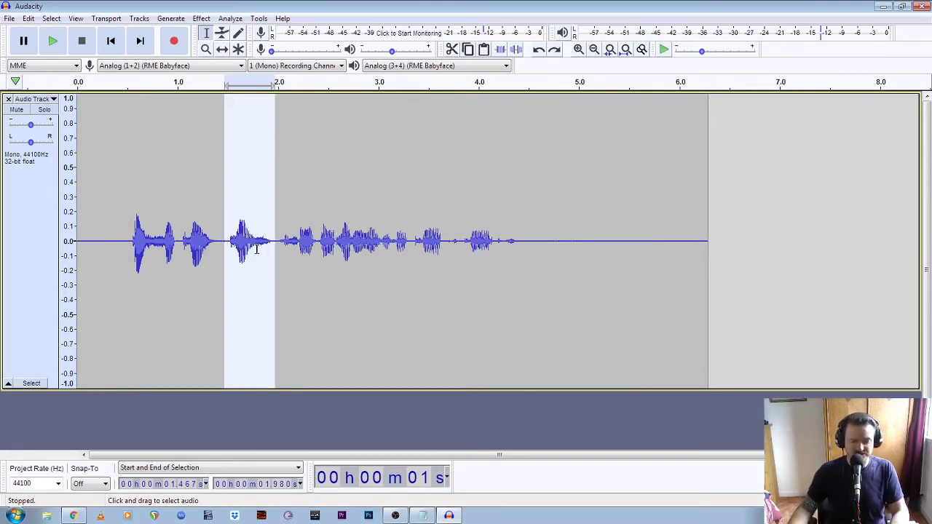
Step: Delete the selected 1.47–1.98 s audio and play back the resulting join
key("Delete")
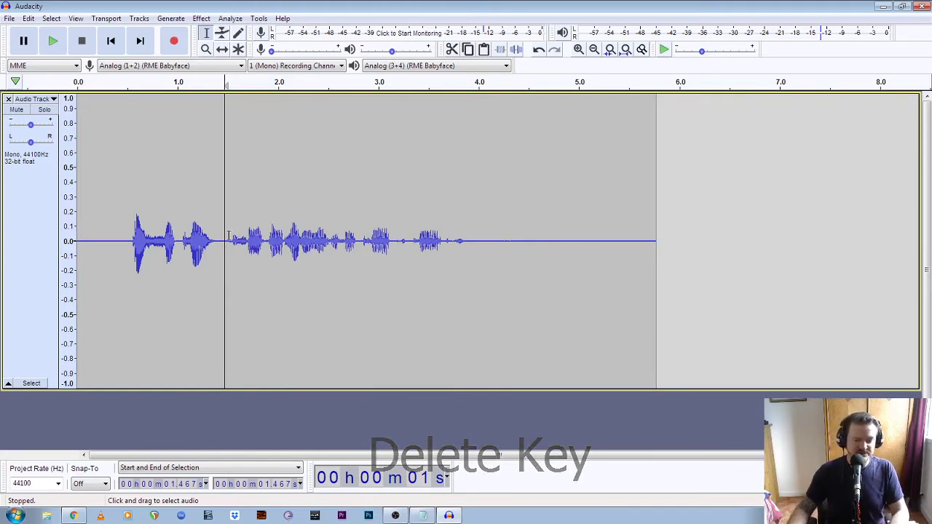
key("space")
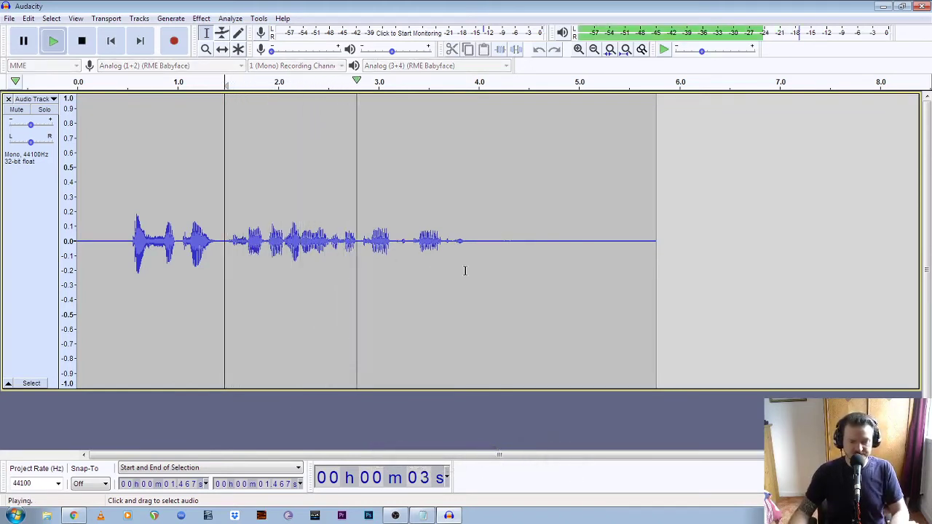
key("space")
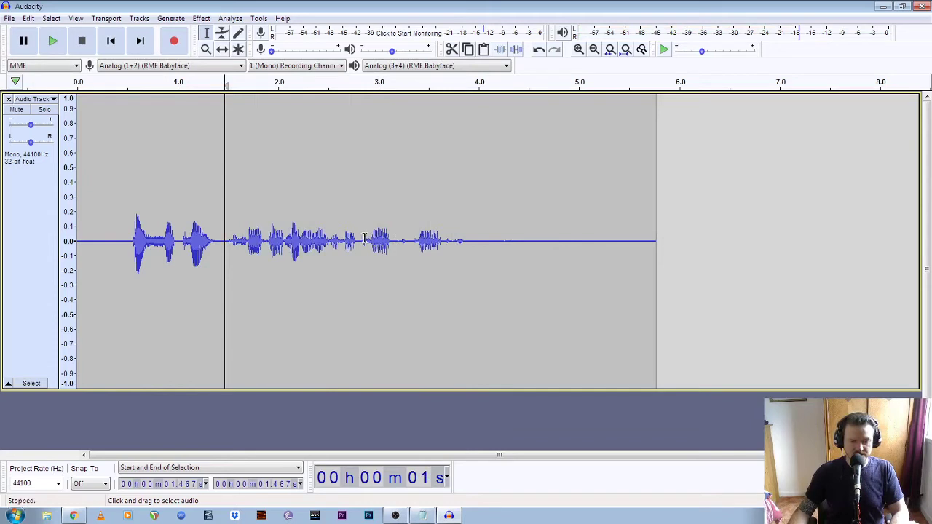
left_click(361, 242)
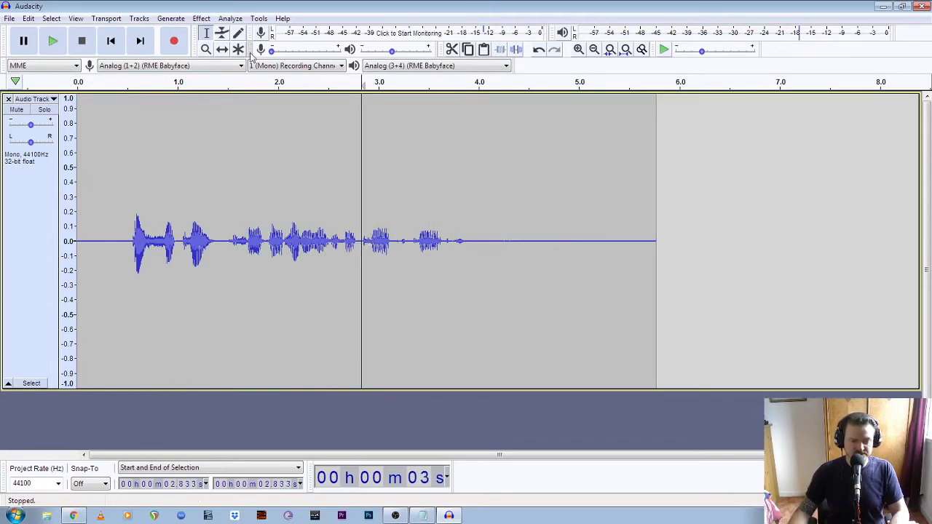
left_click(207, 49)
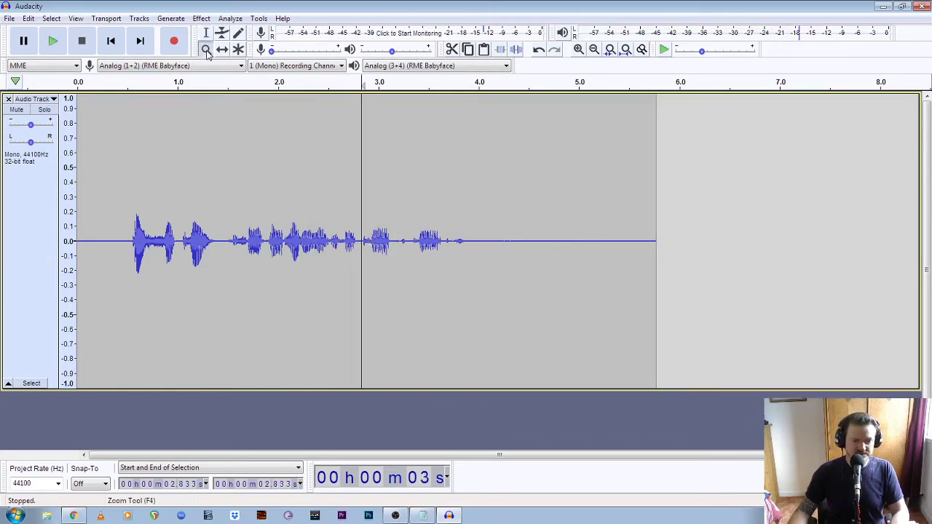
left_click(364, 240)
left_click(360, 241)
left_click(362, 240)
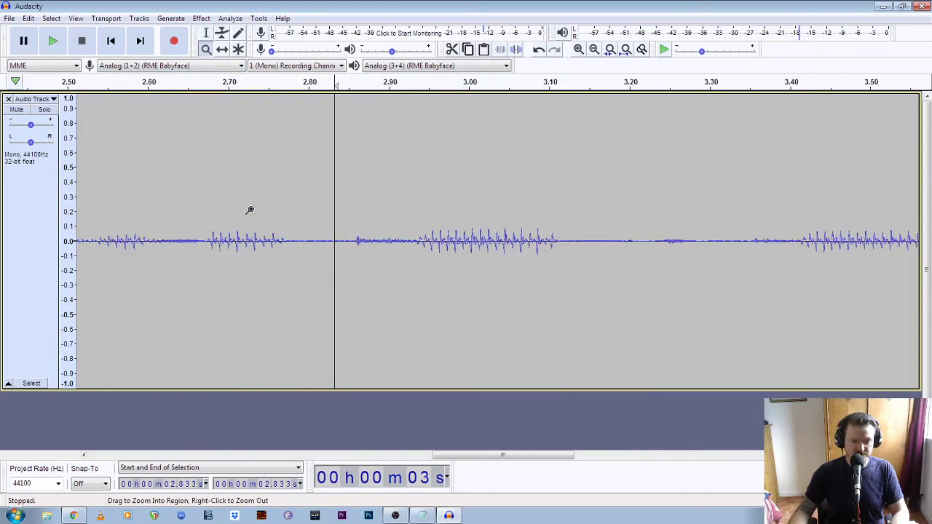
left_click(207, 35)
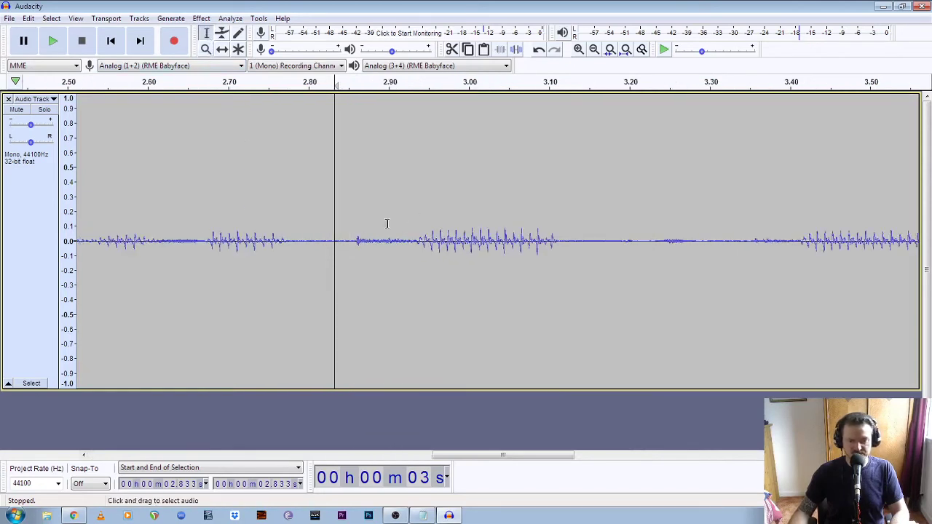
left_click_drag(338, 240, 637, 247)
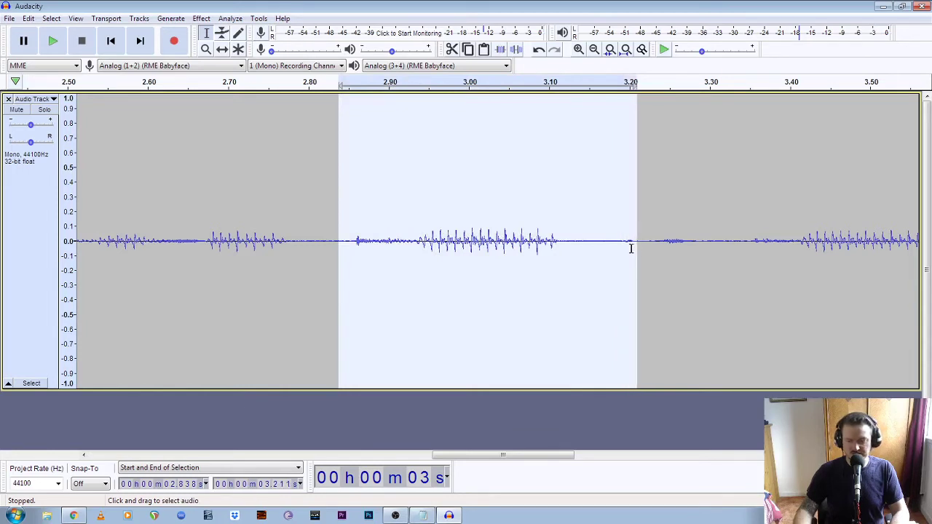
key("Delete")
left_click(206, 50)
right_click(309, 216)
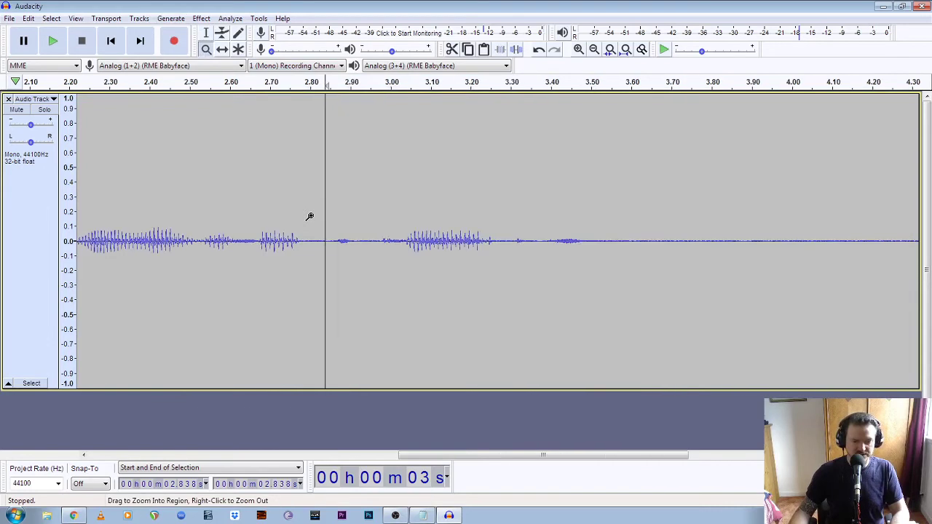
right_click(309, 216)
right_click(310, 216)
right_click(309, 217)
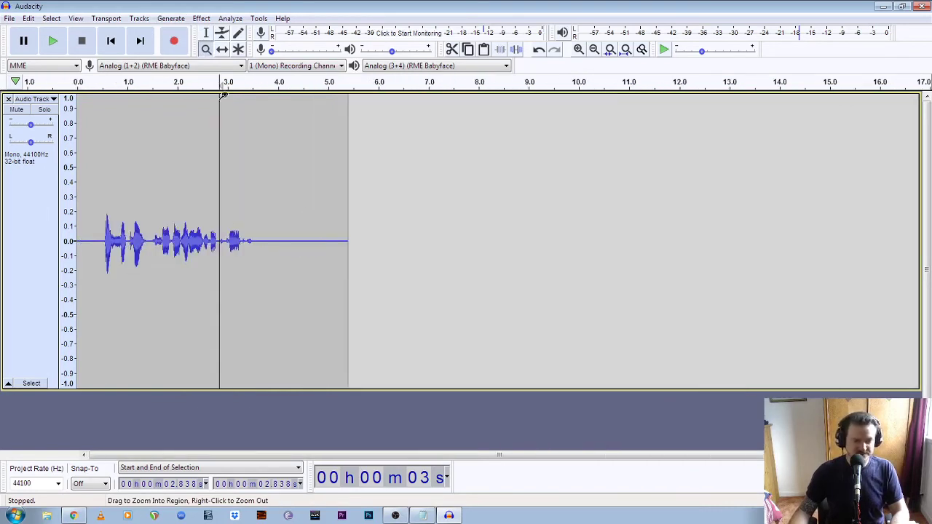
left_click(99, 240)
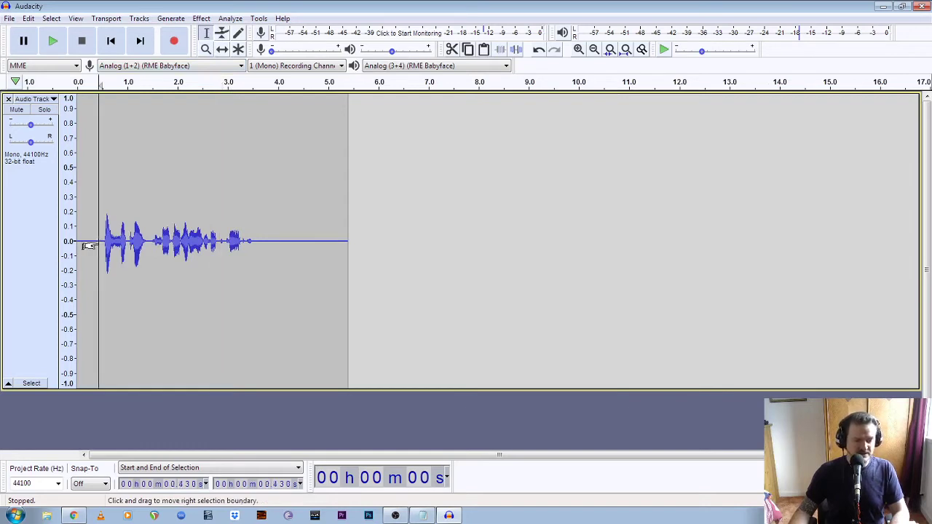
key("space")
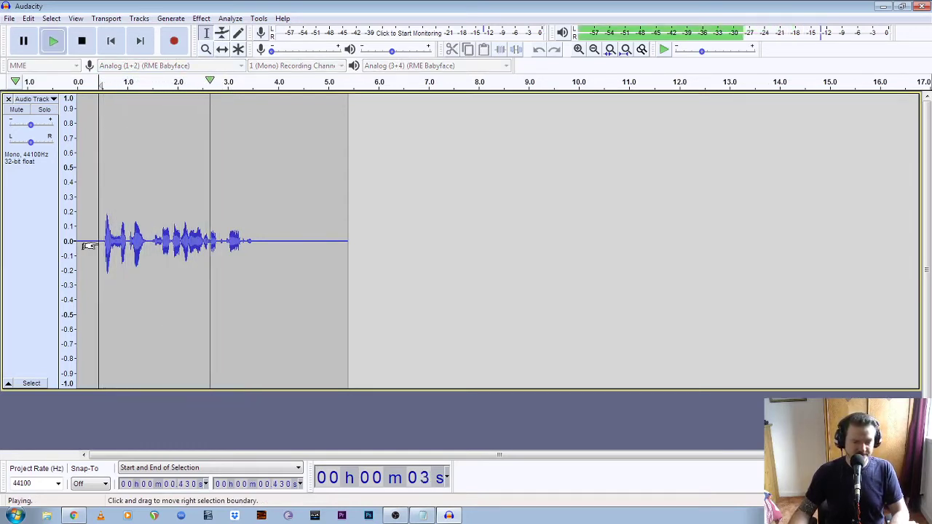
key("space")
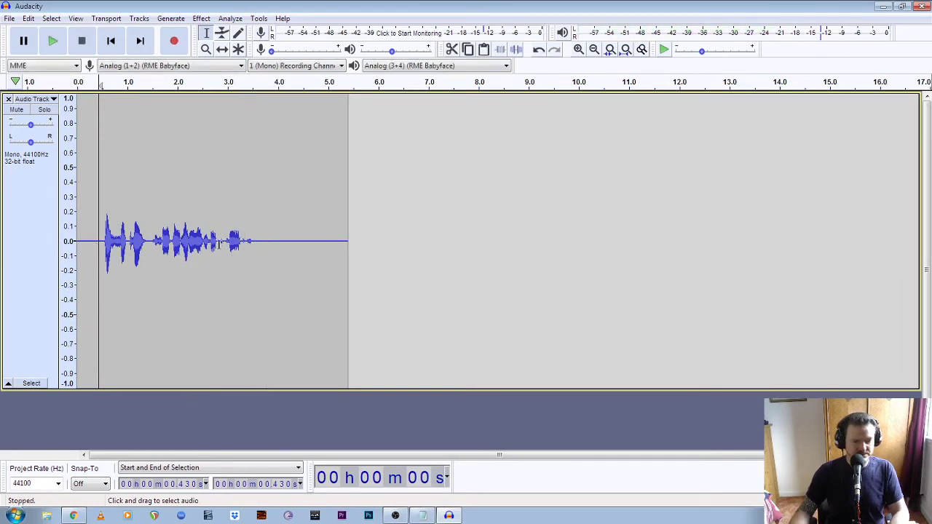
left_click(194, 227)
key("space")
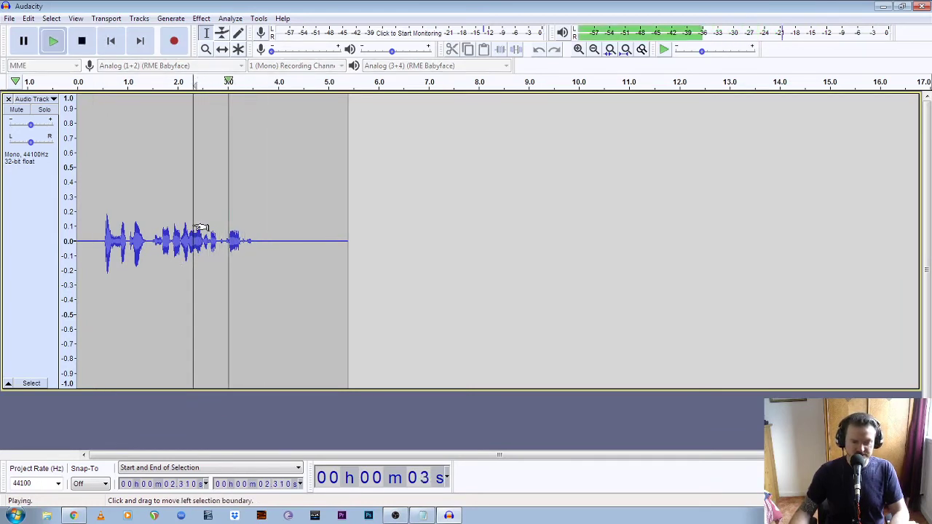
key("space")
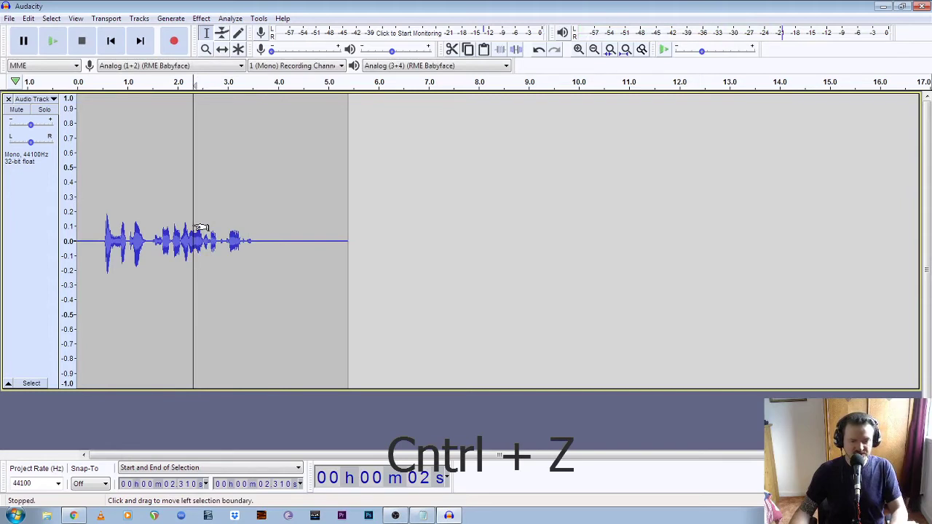
key("ctrl+z")
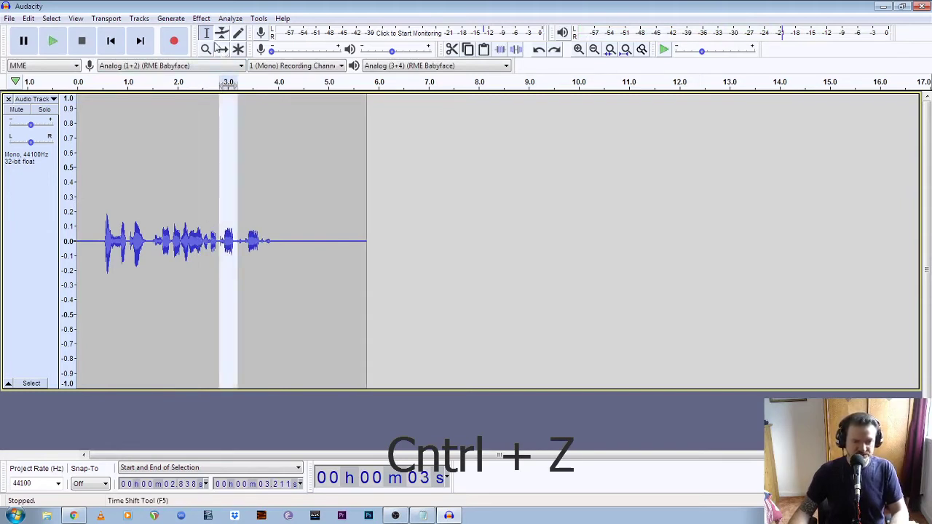
Step: Zoom the waveform in on the 2.84–3.21 s section
left_click(206, 49)
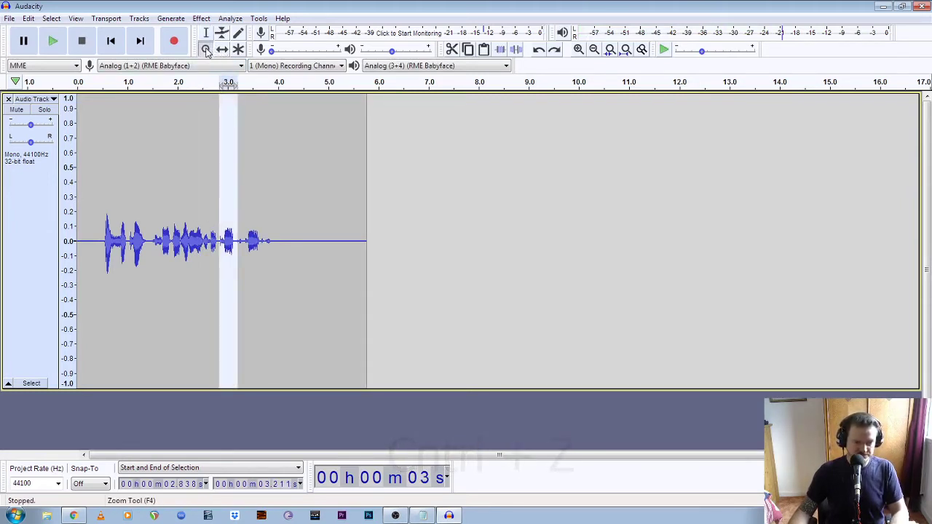
right_click(215, 234)
left_click(155, 222)
left_click(150, 220)
left_click(146, 219)
left_click(142, 221)
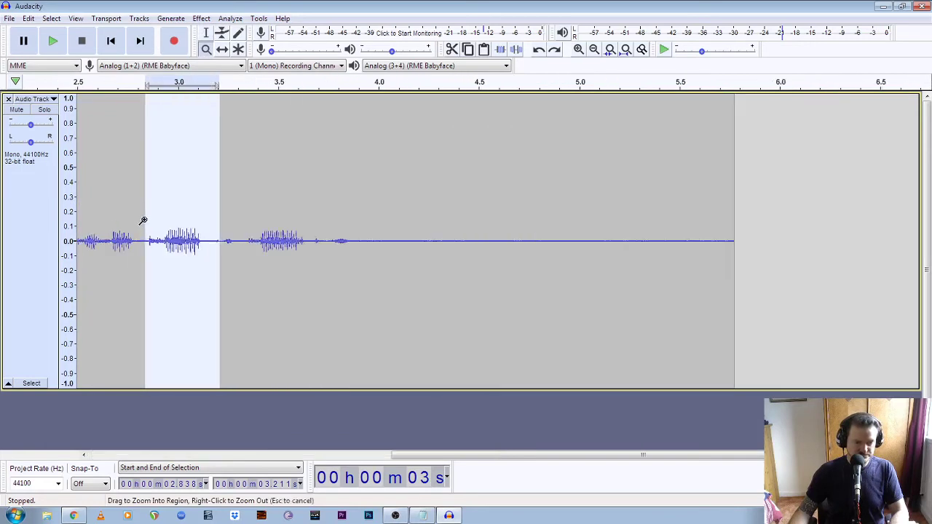
left_click(133, 222)
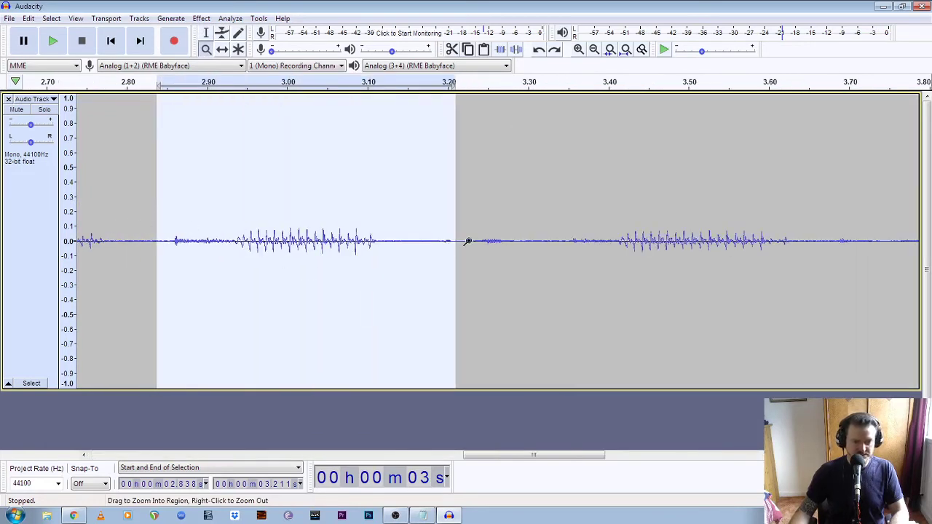
Step: Audition the pauses from 2.75 s, then select and delete 2.82–3.31 s
left_click(207, 34)
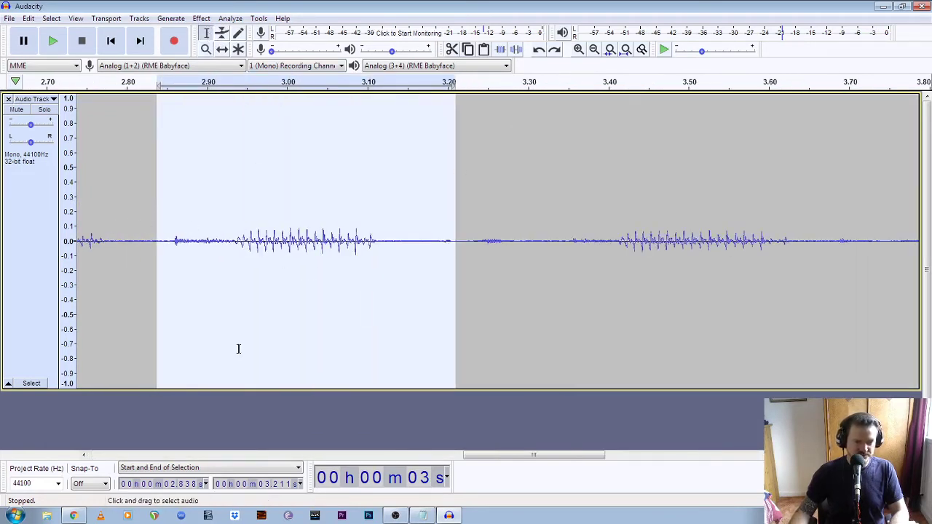
left_click(88, 230)
key("space")
key("space")
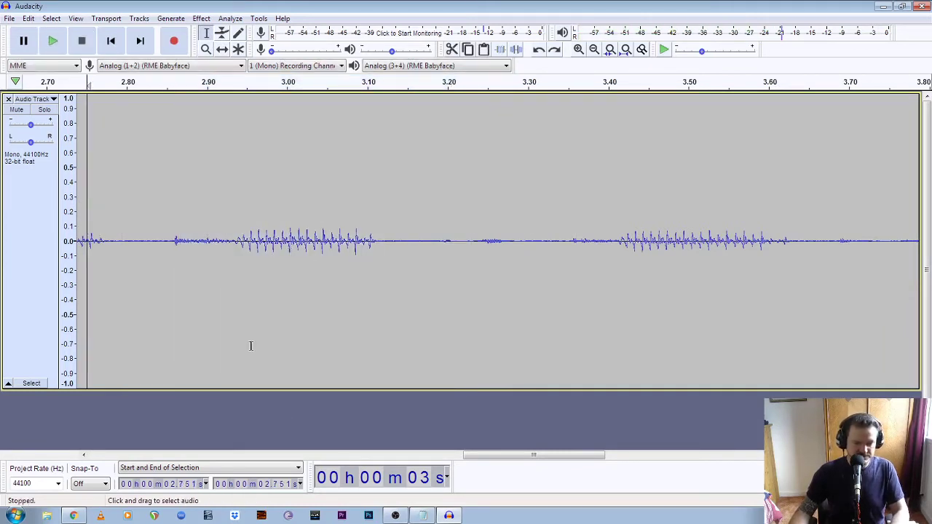
left_click(91, 86)
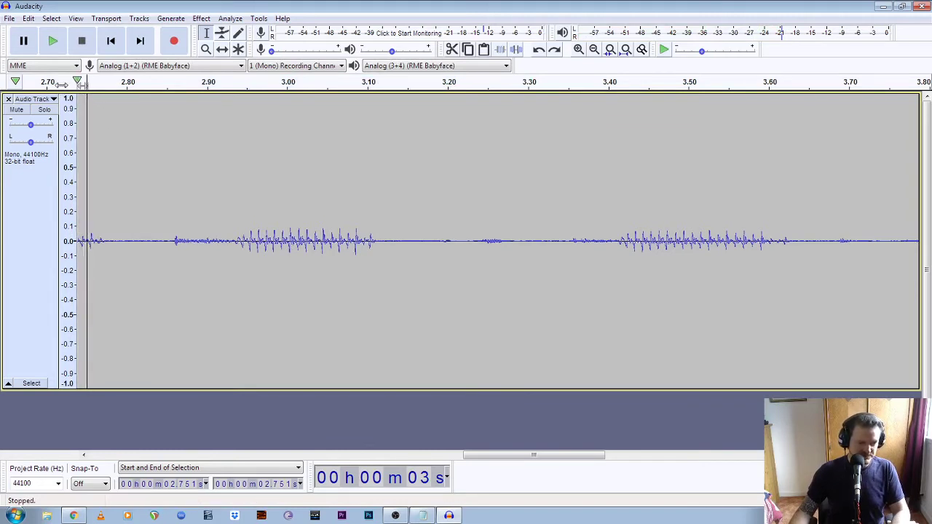
key("space")
key("space")
key("space")
key("space")
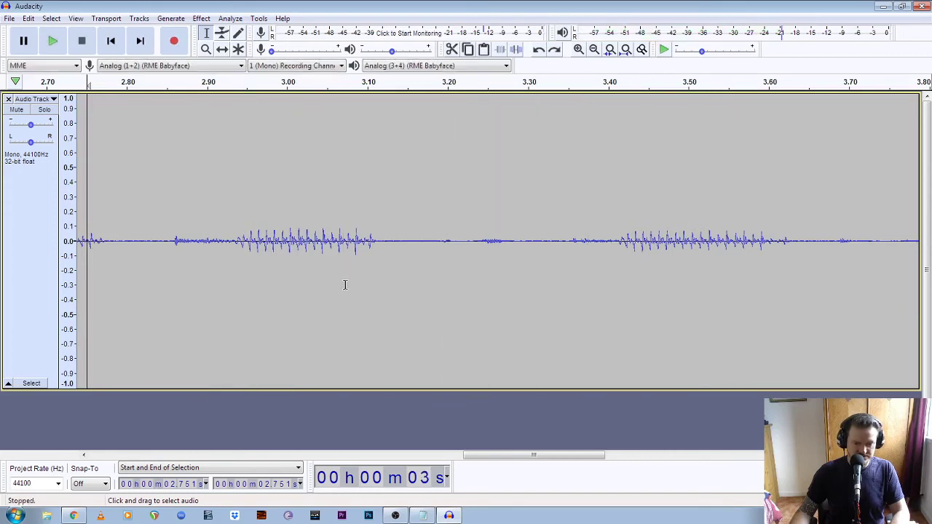
left_click(519, 245)
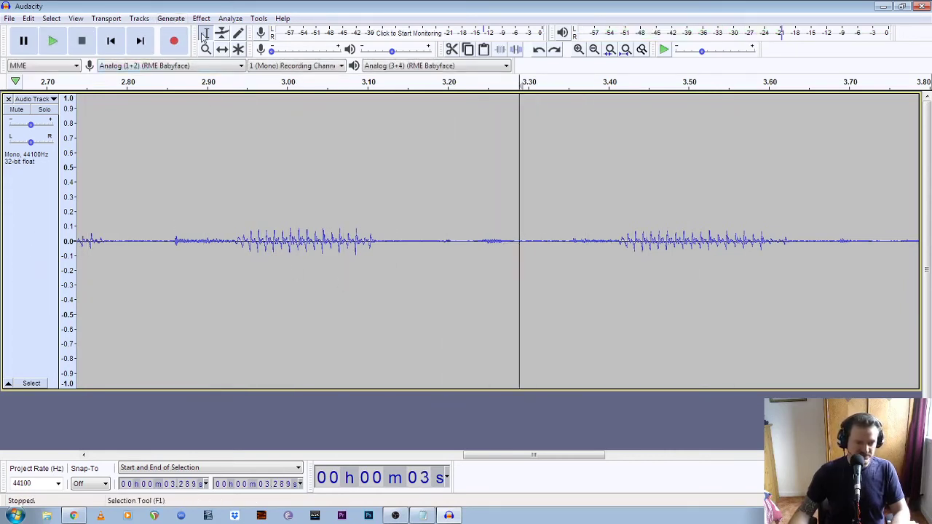
left_click_drag(143, 235, 539, 265)
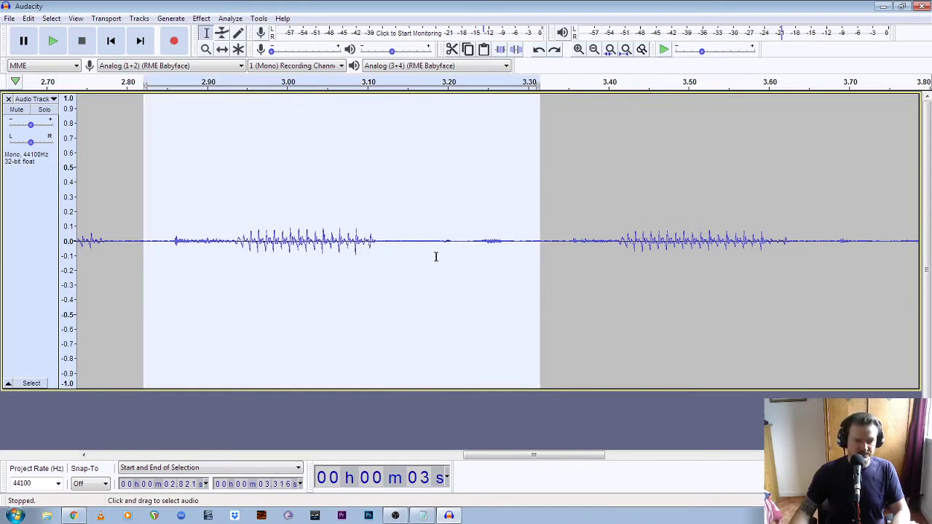
key("Delete")
left_click(206, 49)
right_click(239, 183)
right_click(243, 185)
right_click(243, 185)
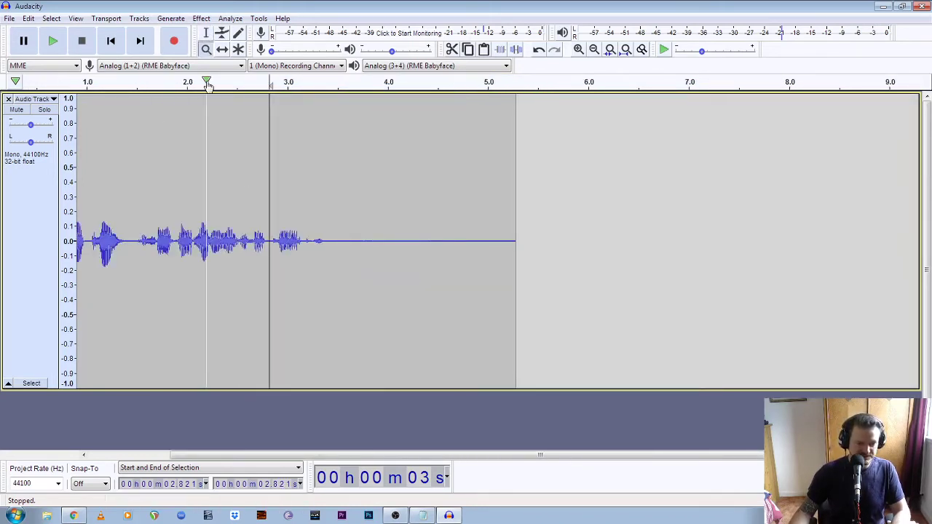
left_click(206, 33)
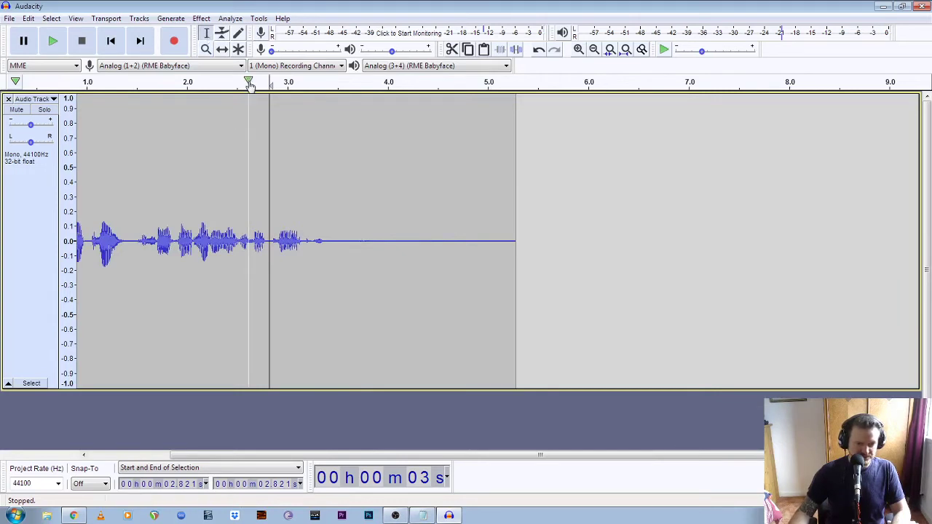
left_click(225, 141)
key("space")
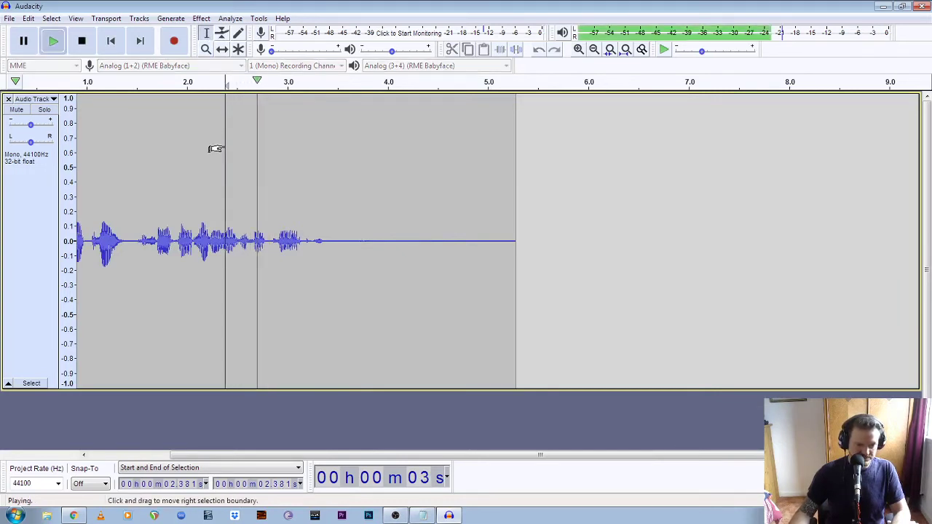
key("space")
left_click(171, 201)
key("space")
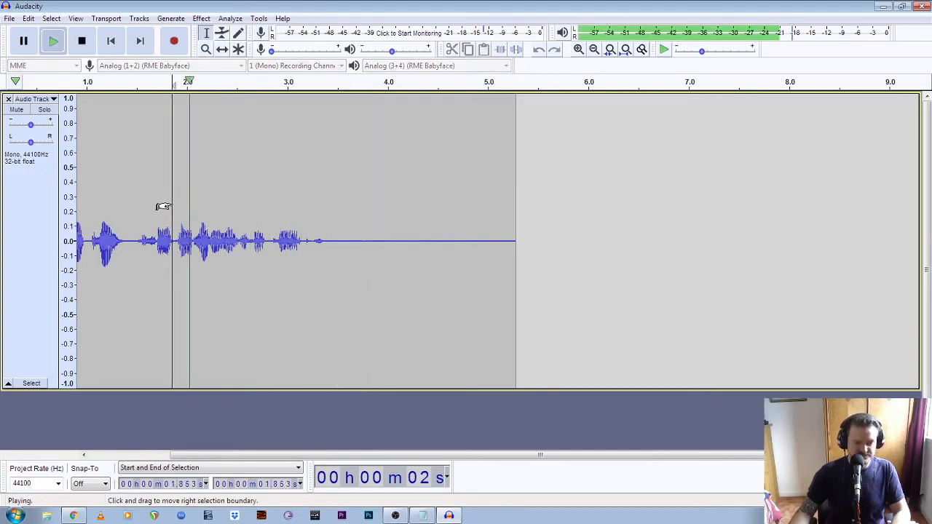
key("space")
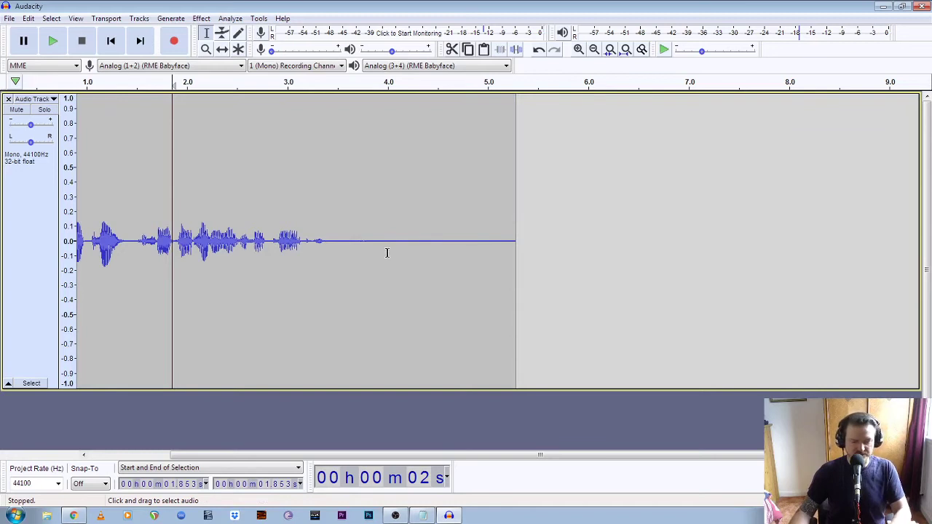
left_click_drag(338, 452, 228, 459)
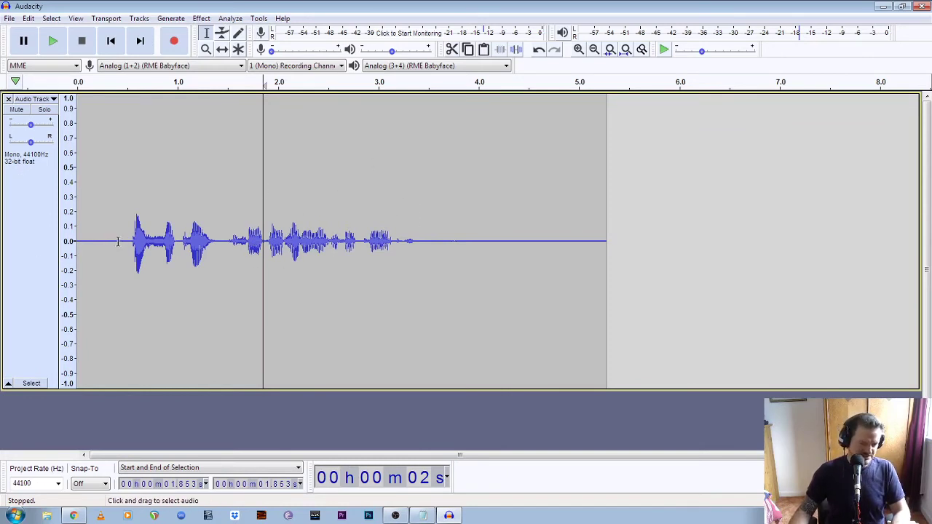
Step: Delete the 0–0.464 s leading silence and everything after 3.0 s, then zoom out
left_click_drag(123, 241, 57, 249)
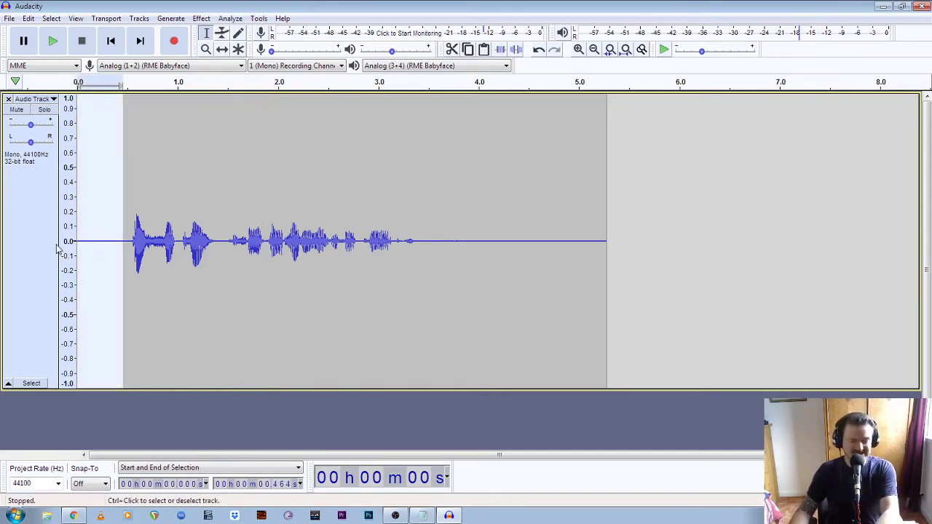
key("Delete")
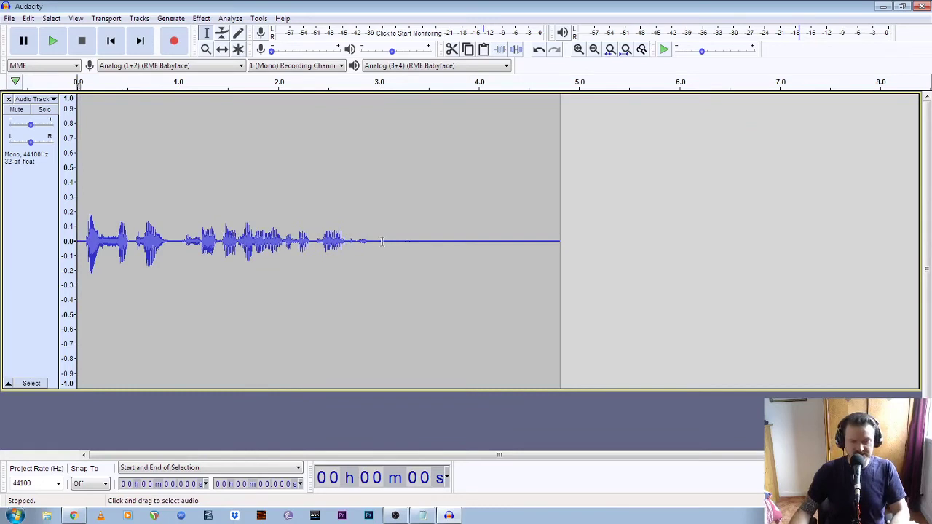
left_click_drag(379, 241, 576, 266)
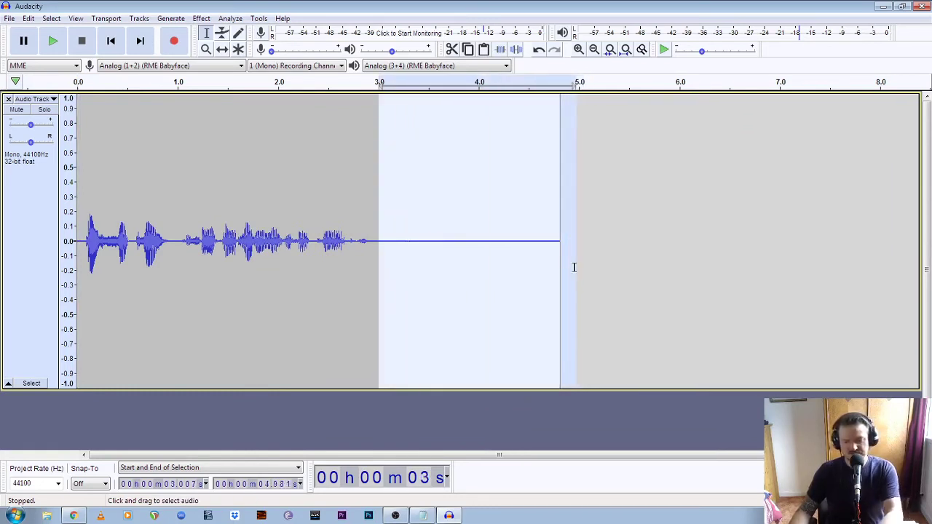
key("Delete")
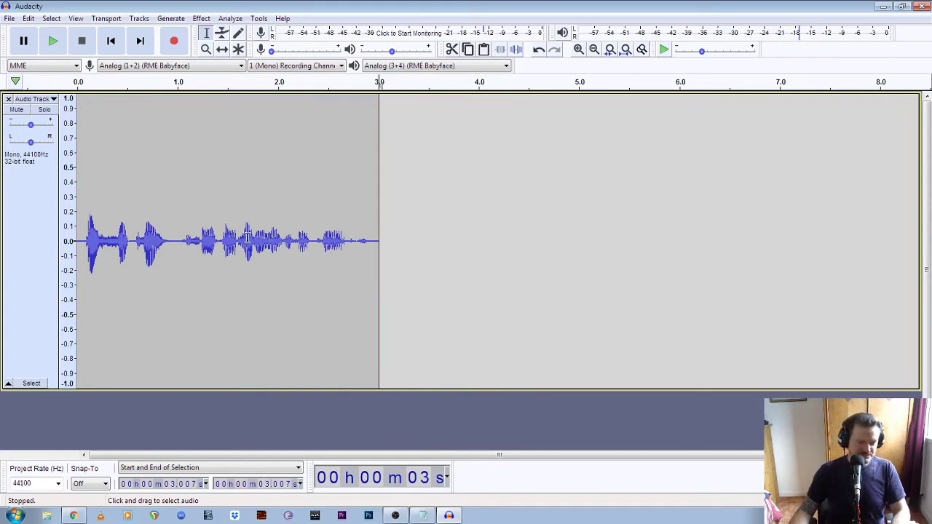
key("F4")
right_click(109, 244)
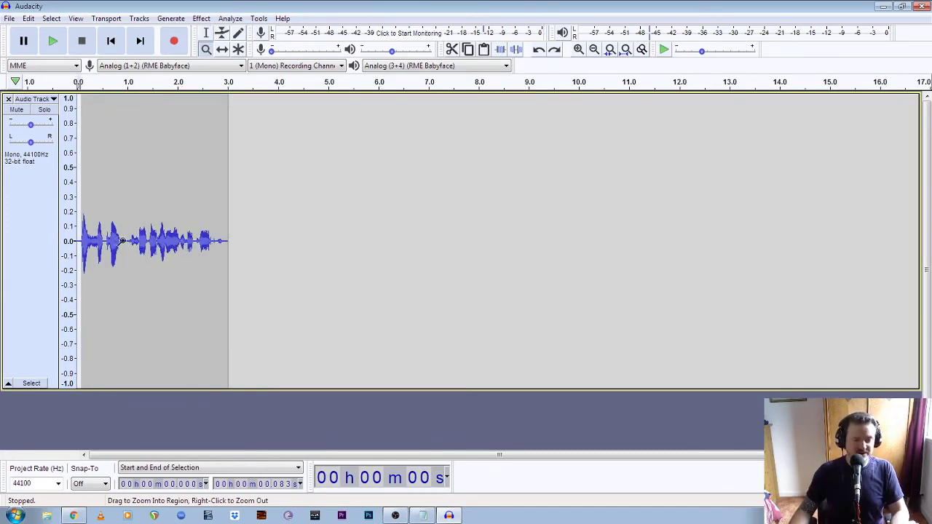
Step: Zoom in on the take's start and select the 0–0.087 s lead-in
left_click(85, 233)
left_click(110, 241)
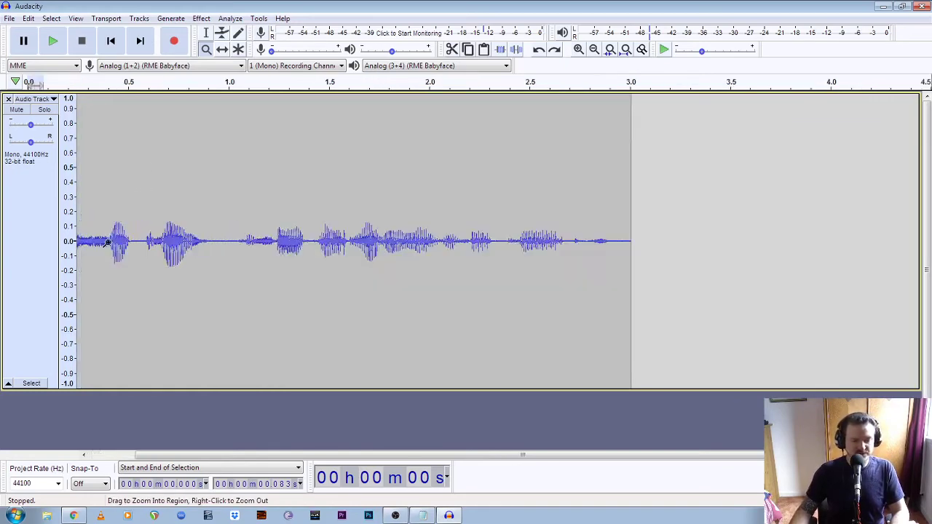
left_click(110, 241)
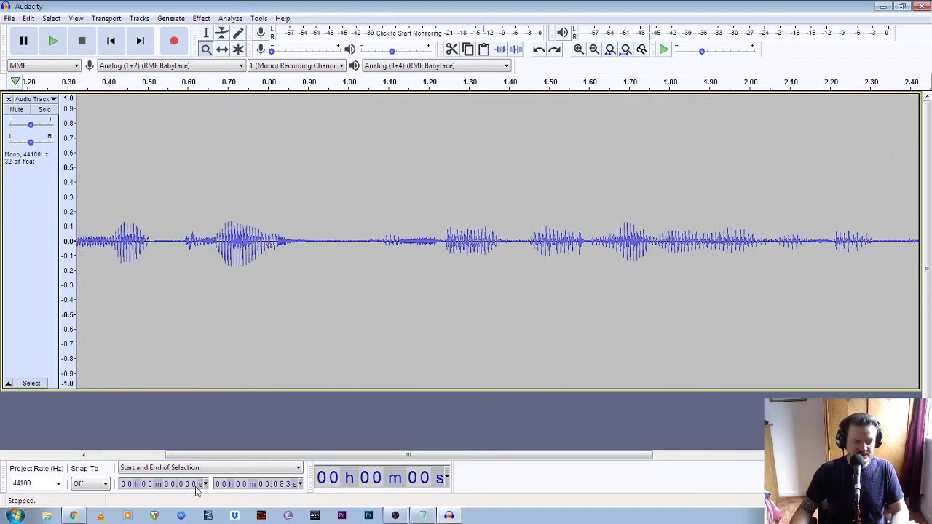
left_click(247, 467)
left_click(212, 459)
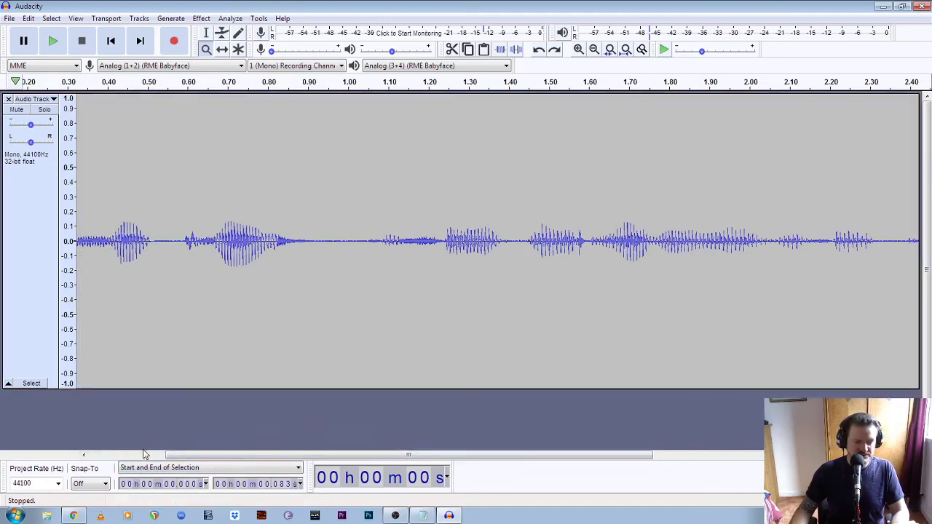
left_click_drag(227, 459, 145, 459)
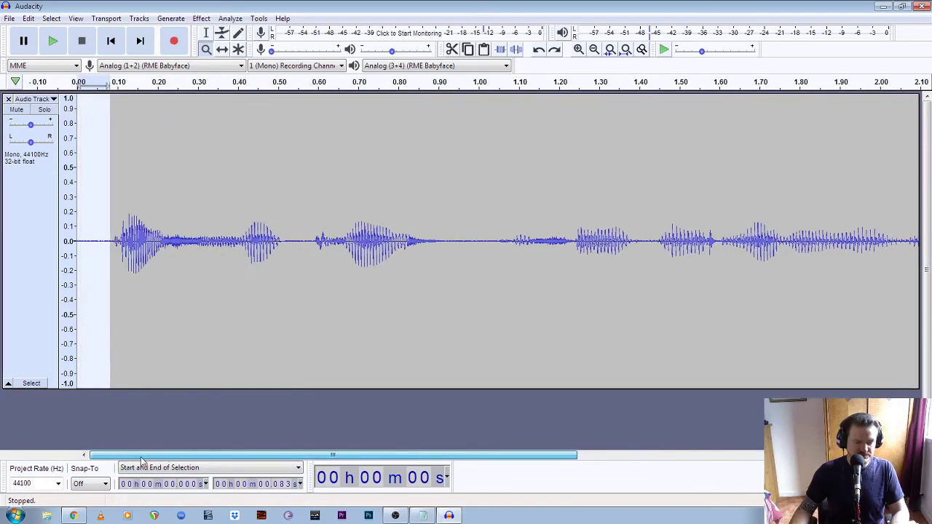
left_click(92, 240)
left_click(92, 240)
left_click_drag(194, 454, 183, 453)
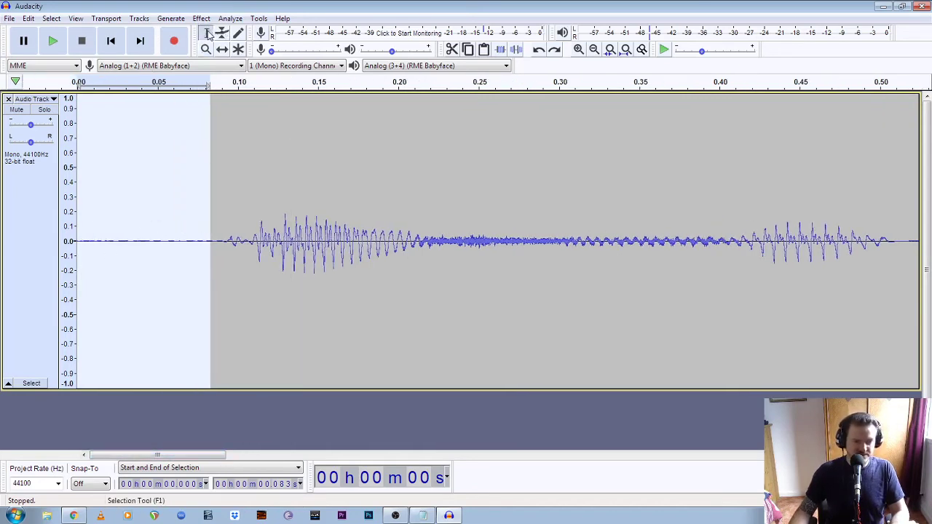
left_click(222, 241)
left_click(213, 246)
left_click_drag(217, 239, 15, 252)
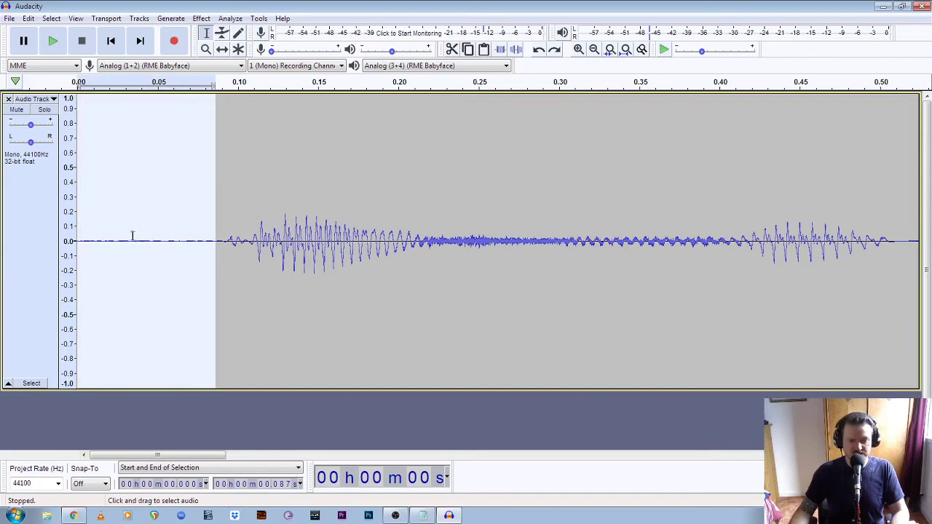
Step: Apply Adjustable Fade with Fade Up to the lead-in and play it back
left_click(201, 18)
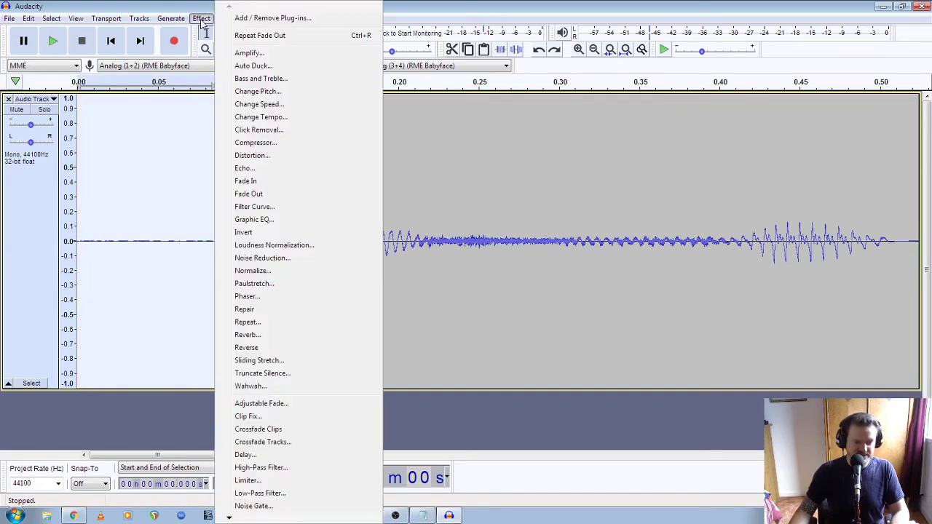
left_click(274, 411)
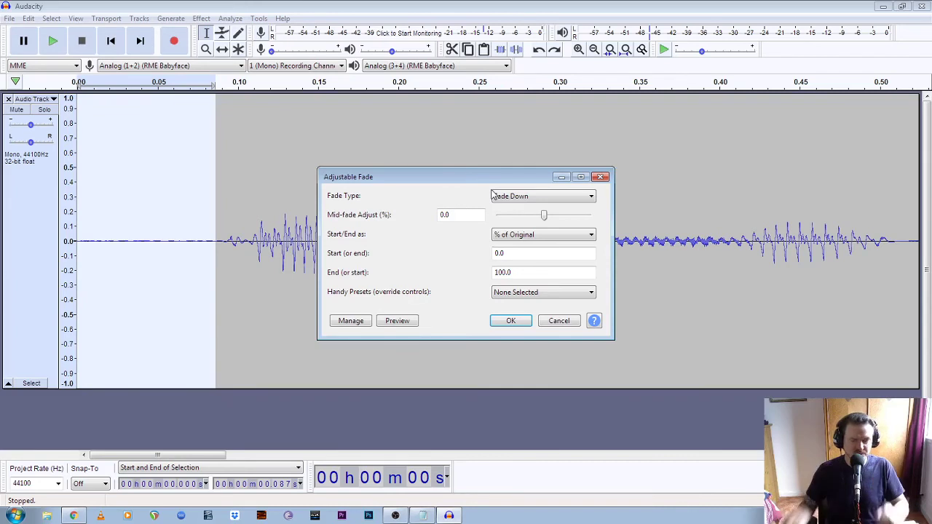
left_click(565, 197)
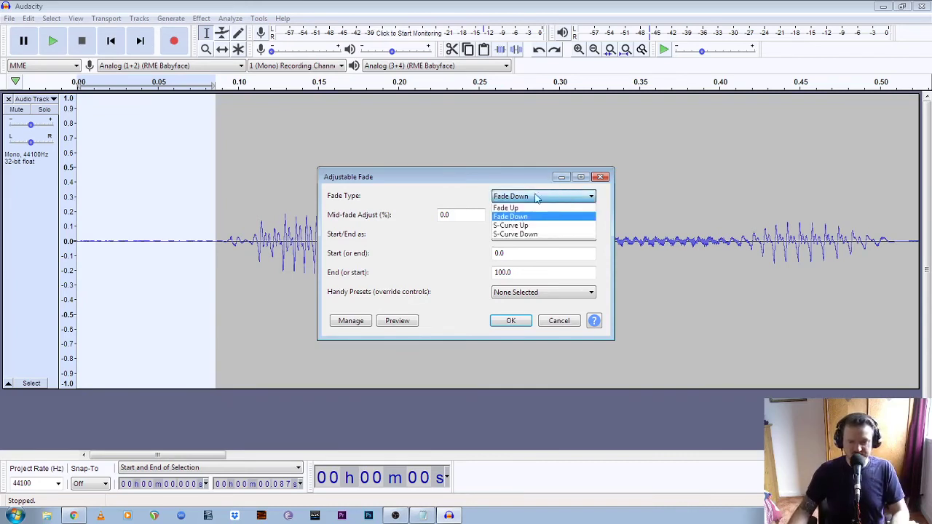
left_click(532, 210)
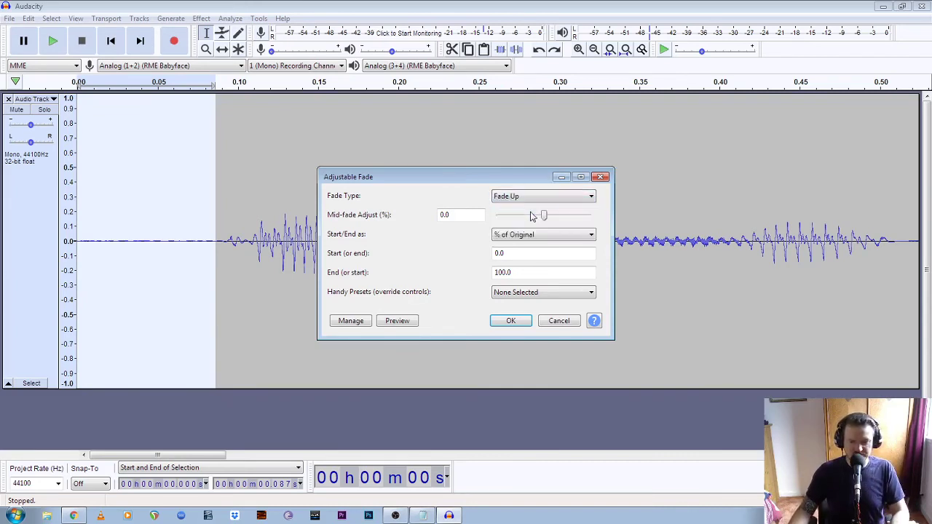
left_click(510, 322)
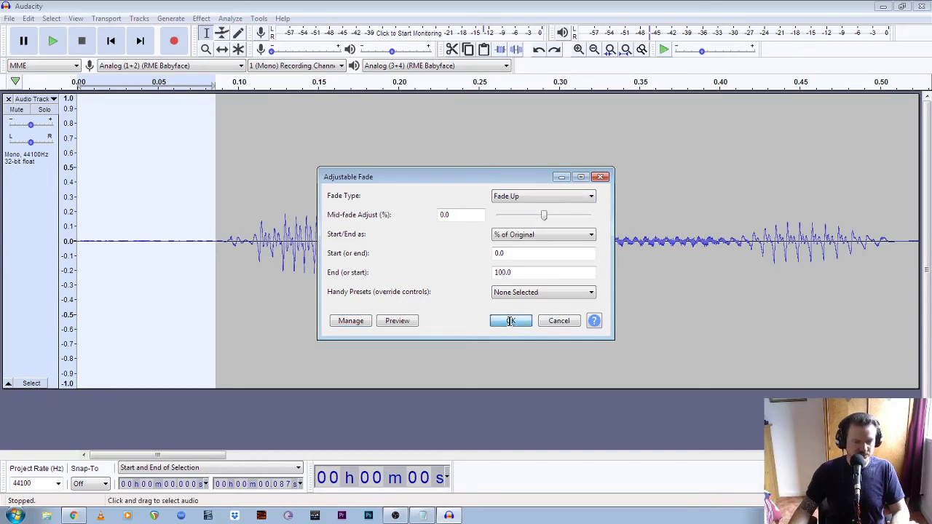
key("space")
key("space")
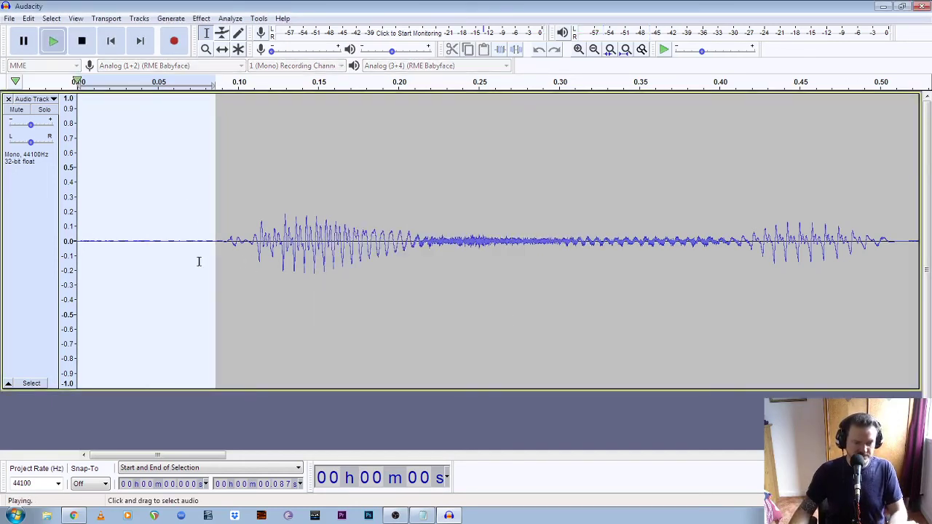
left_click(155, 258)
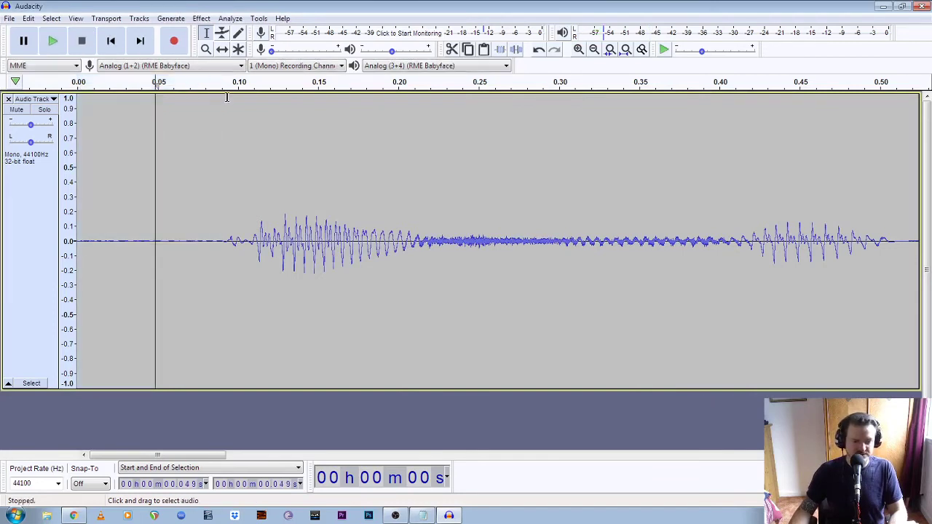
Step: Replay the fade from 0.049 s, zoom out, and select 2.898 s to the end
left_click(78, 83)
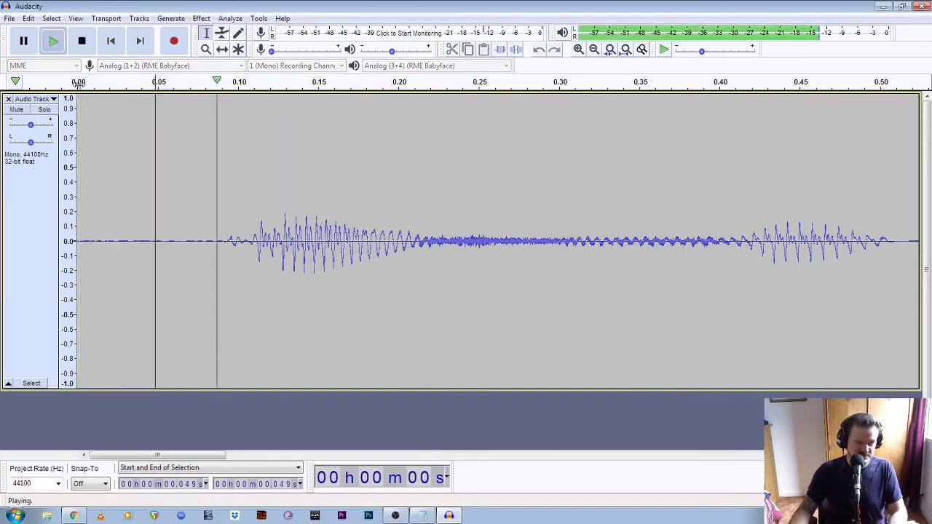
left_click(78, 83)
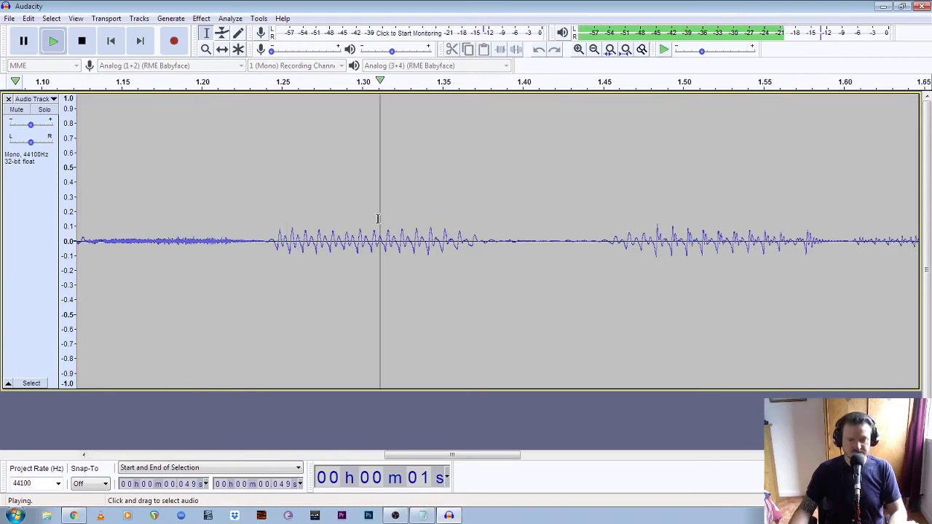
left_click(206, 48)
right_click(257, 177)
right_click(259, 180)
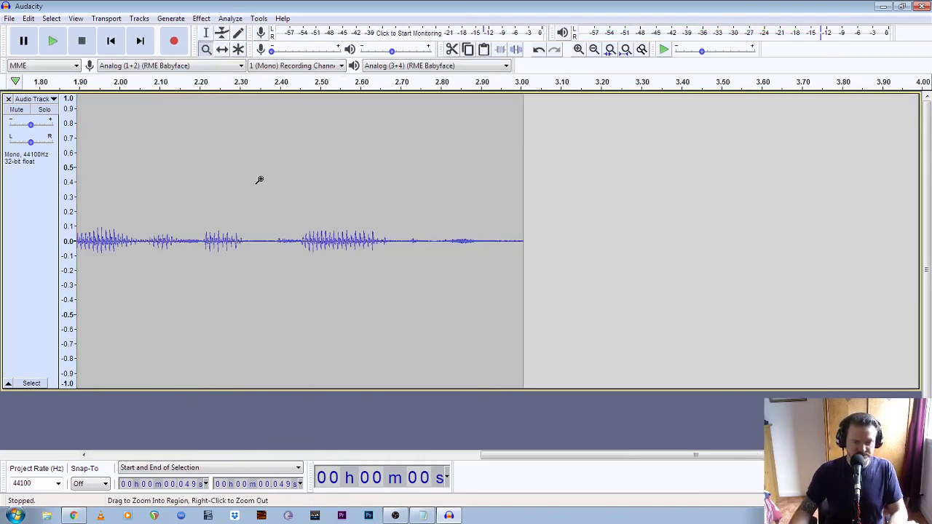
right_click(509, 245)
key("F1")
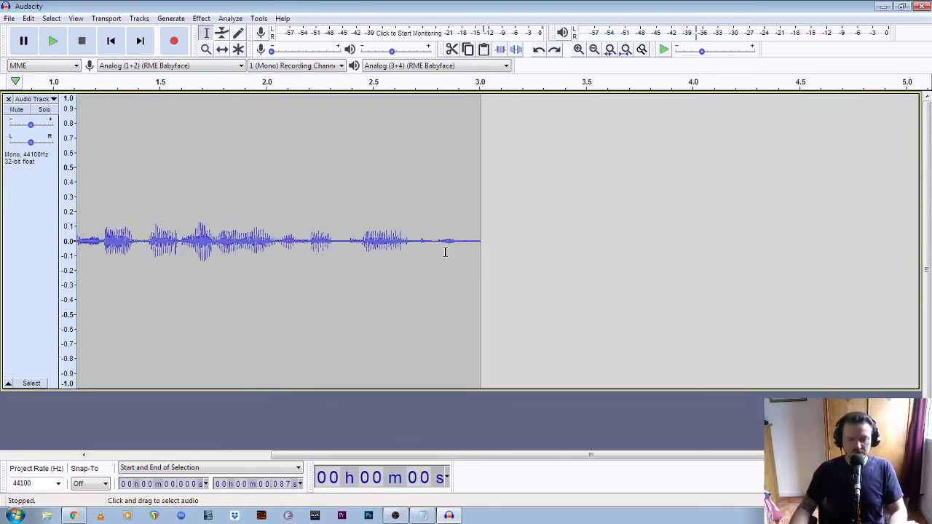
left_click_drag(456, 241, 480, 245)
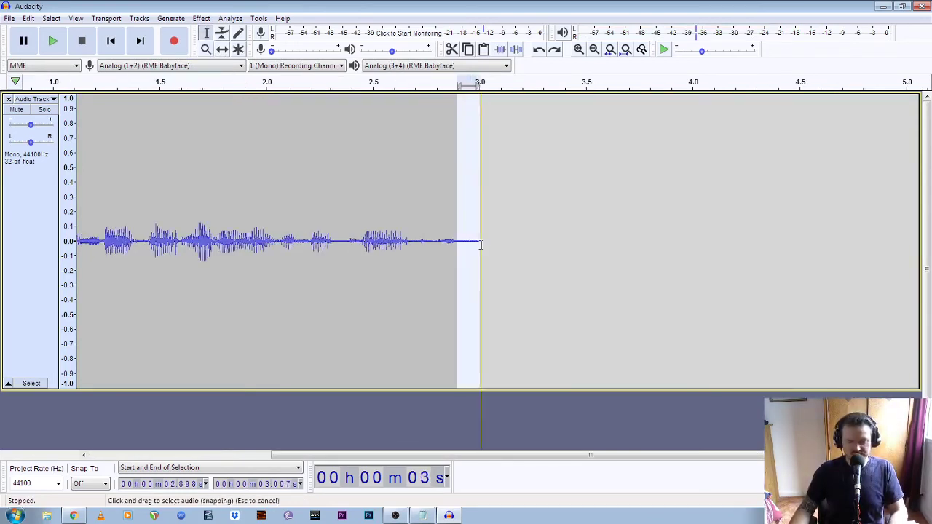
Step: Apply Adjustable Fade with Fade Down to the 2.898–3.007 s selection
left_click(201, 19)
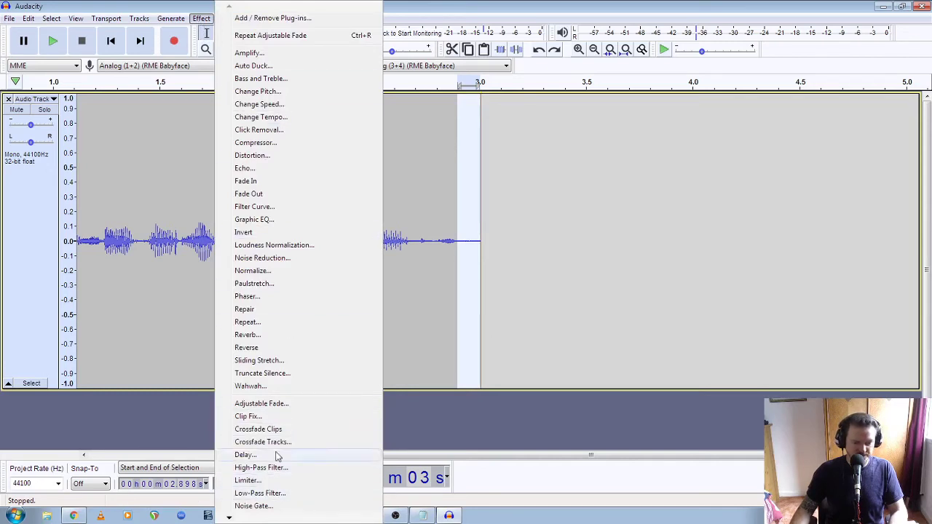
left_click(262, 404)
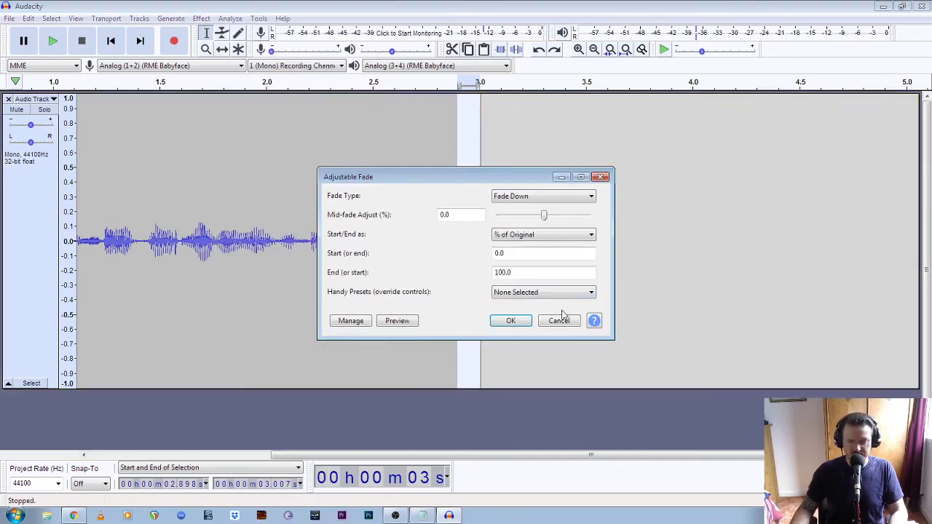
left_click(534, 198)
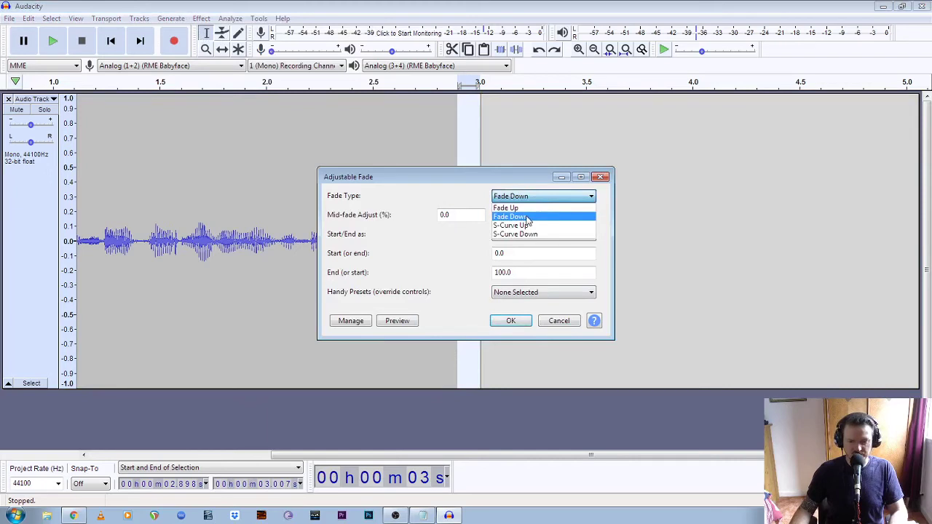
left_click(526, 217)
left_click(511, 320)
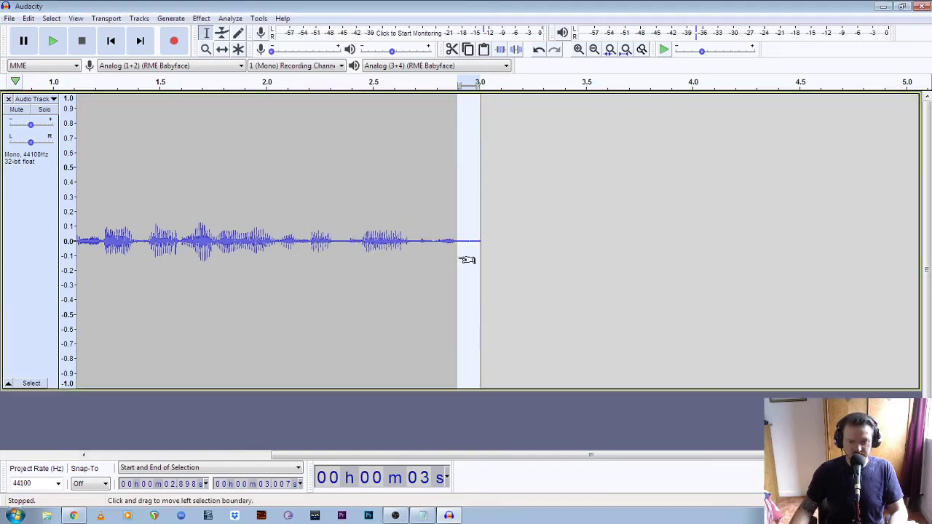
left_click(325, 228)
key("space")
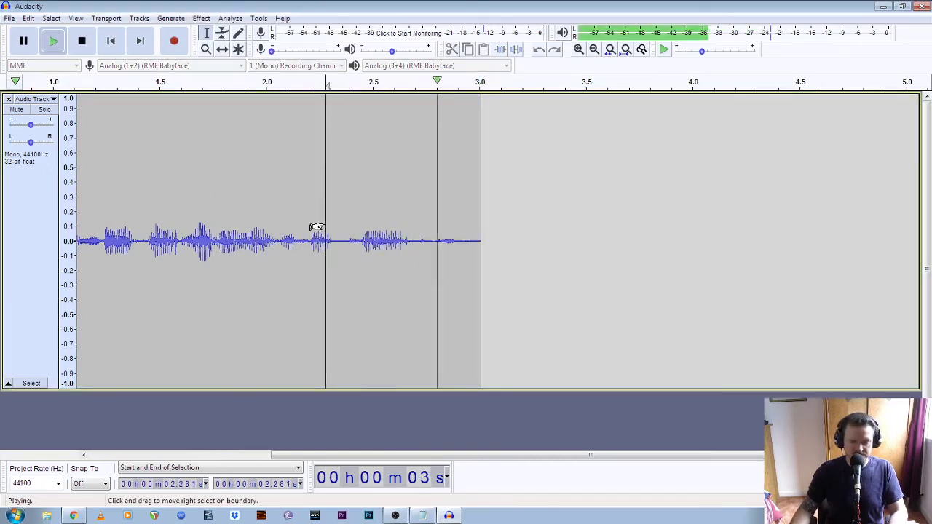
left_click(226, 240)
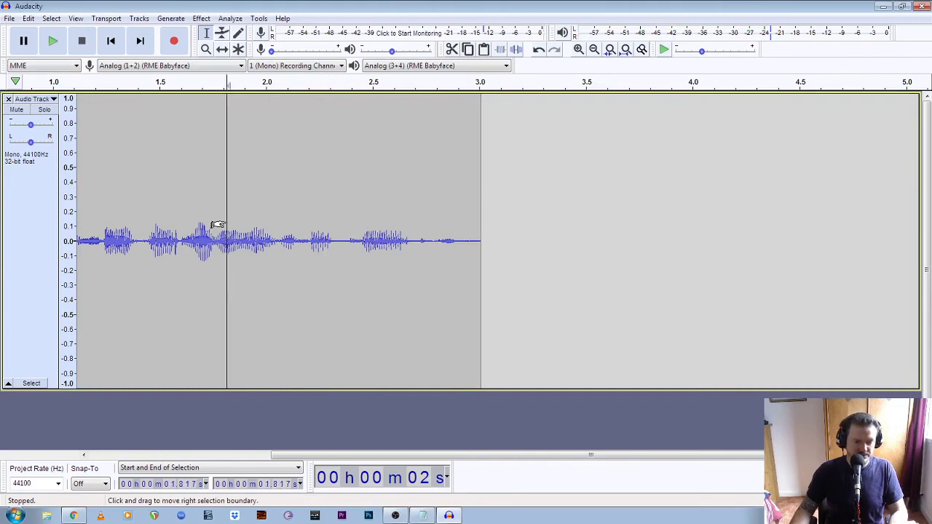
left_click_drag(587, 455, 405, 455)
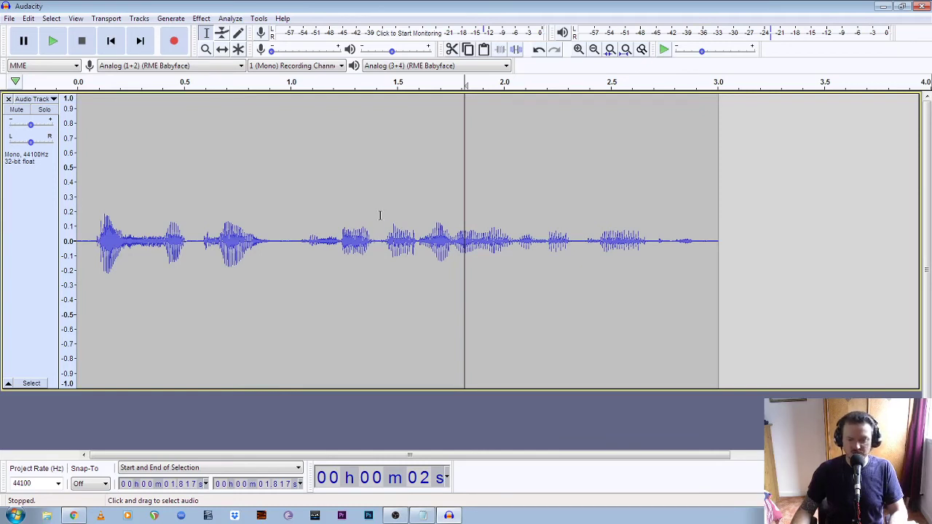
left_click(379, 245)
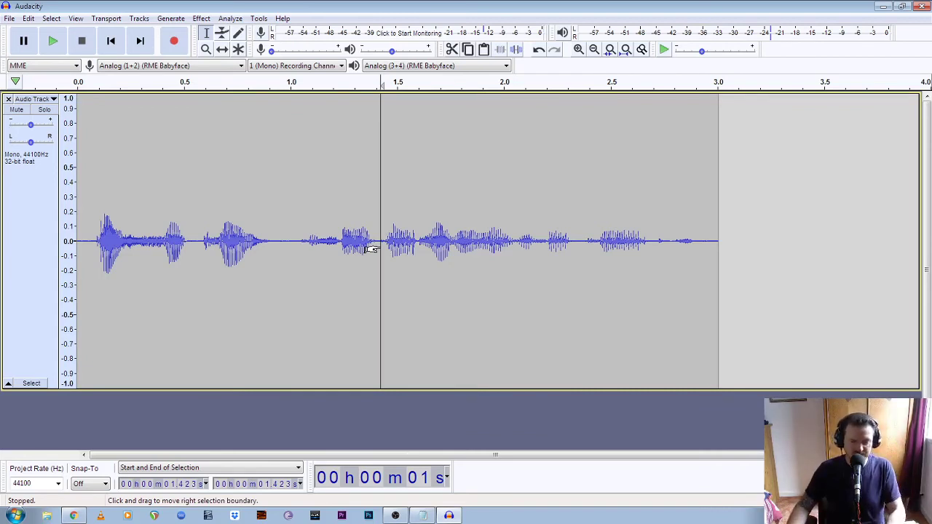
left_click(296, 237)
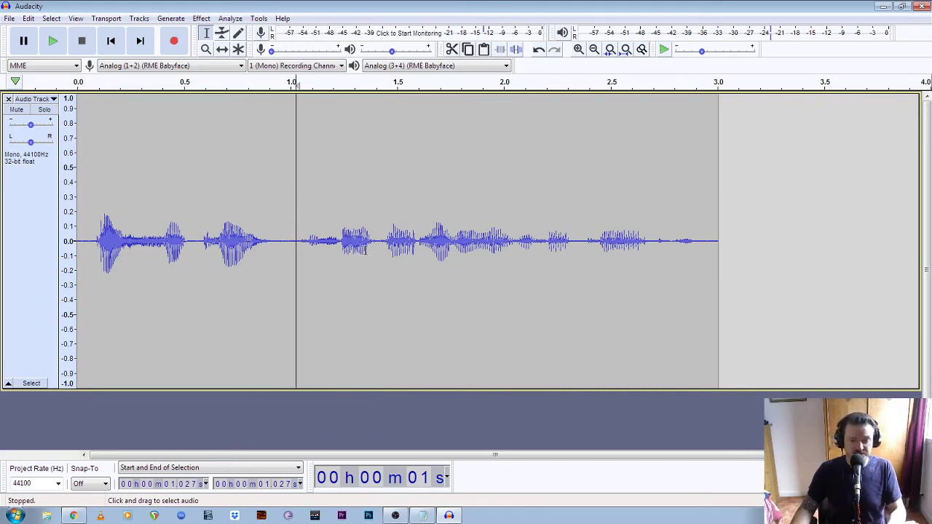
left_click(372, 271)
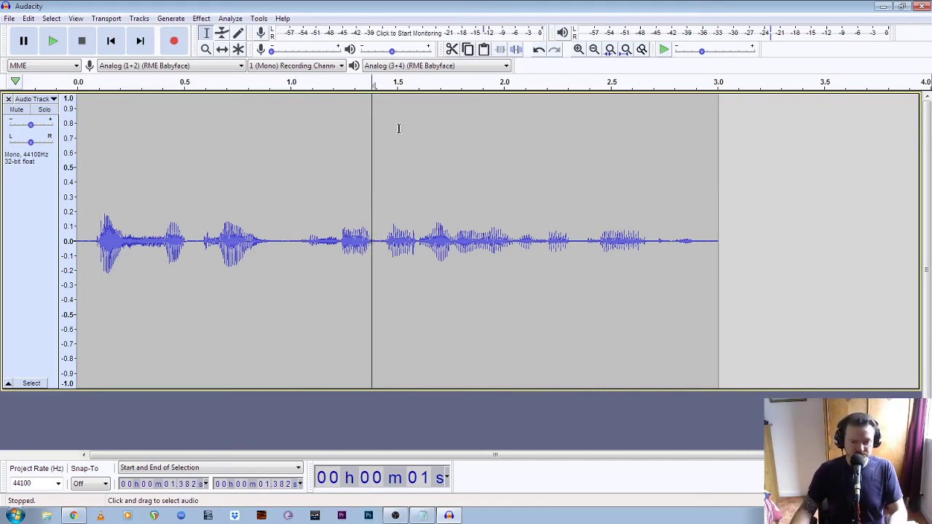
left_click(111, 43)
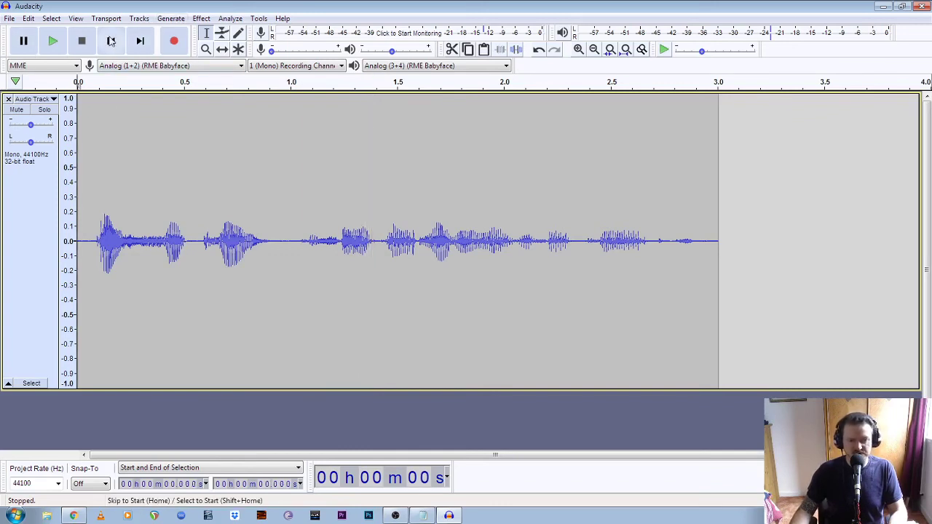
left_click(139, 42)
left_click(119, 46)
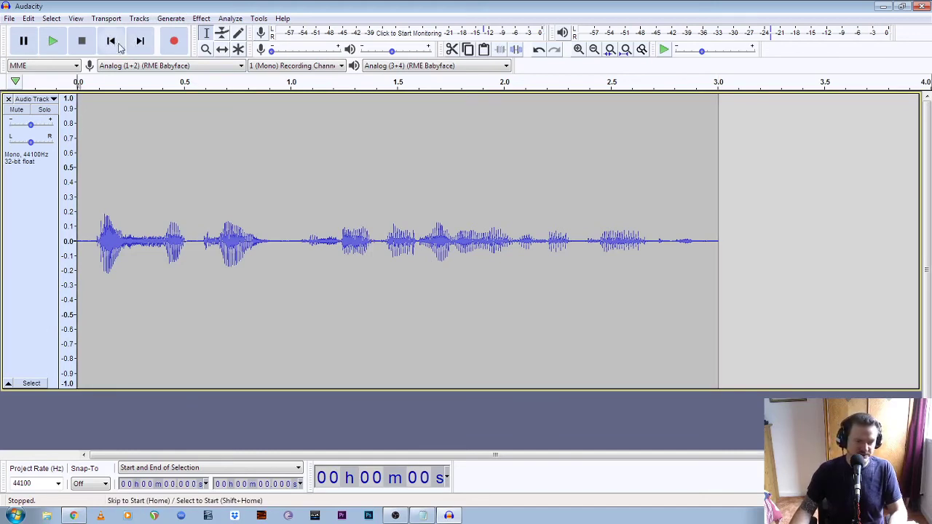
left_click(140, 42)
left_click(111, 42)
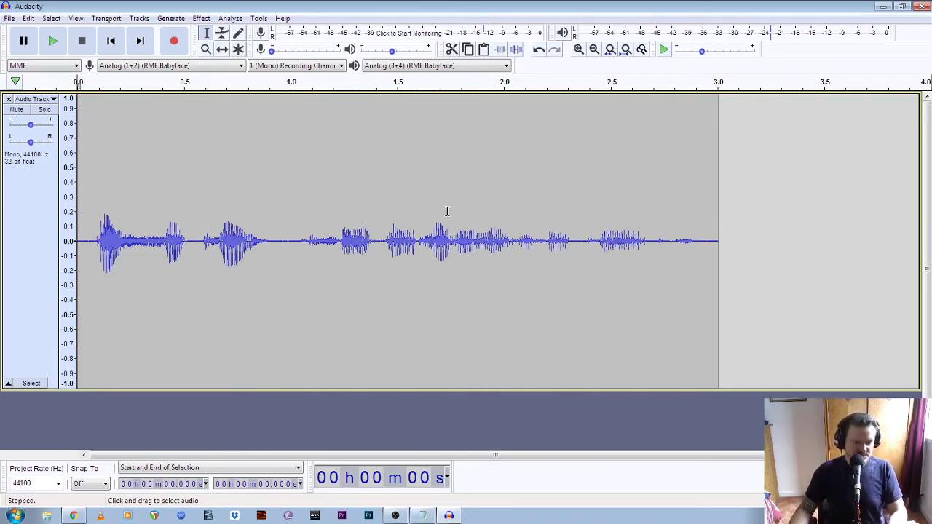
Step: Play the take and place the split point at 0.975 s
key("space")
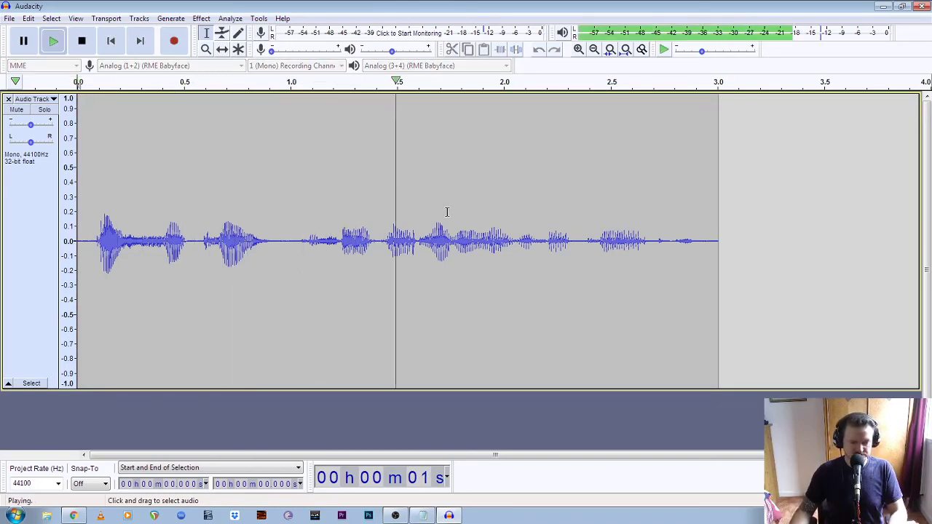
key("space")
left_click(283, 240)
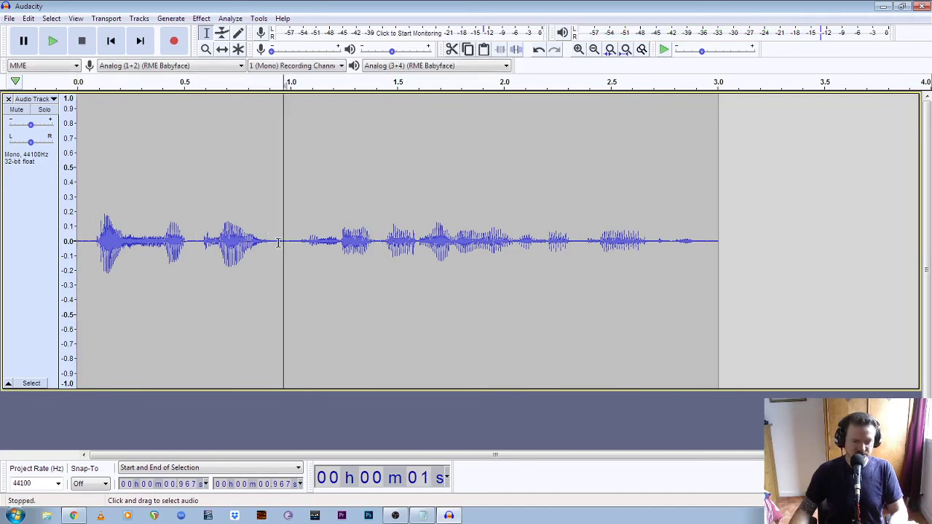
left_click(305, 243)
left_click(286, 242)
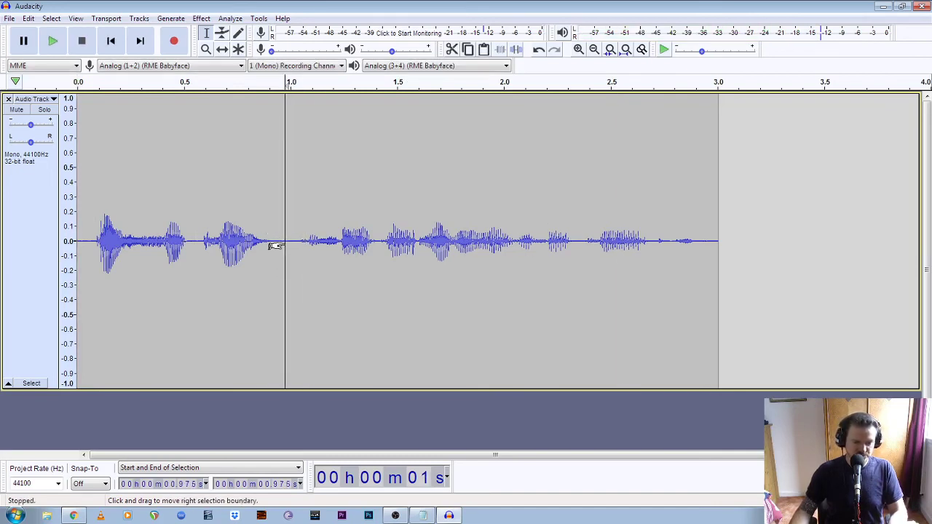
Step: Split the clip at 0.975 s with Edit > Clip Boundaries > Split
left_click(28, 19)
mouse_move(51, 18)
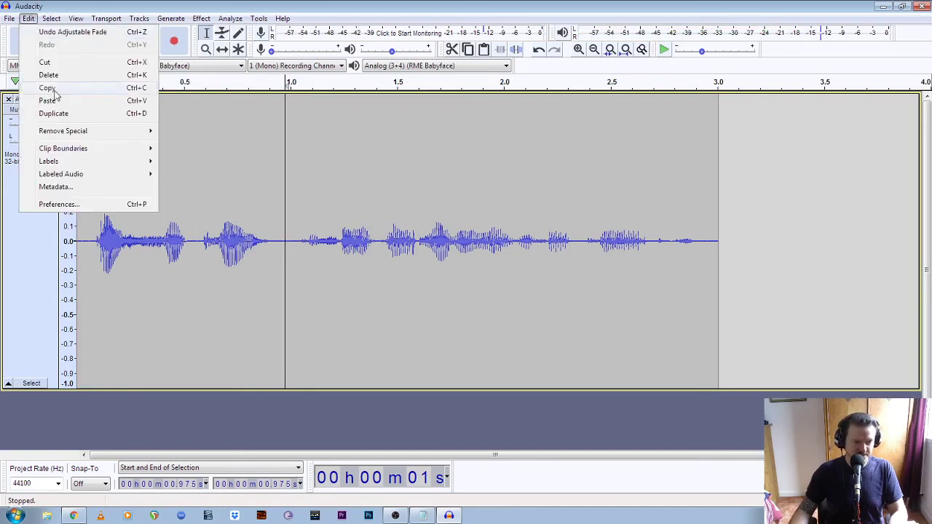
mouse_move(103, 153)
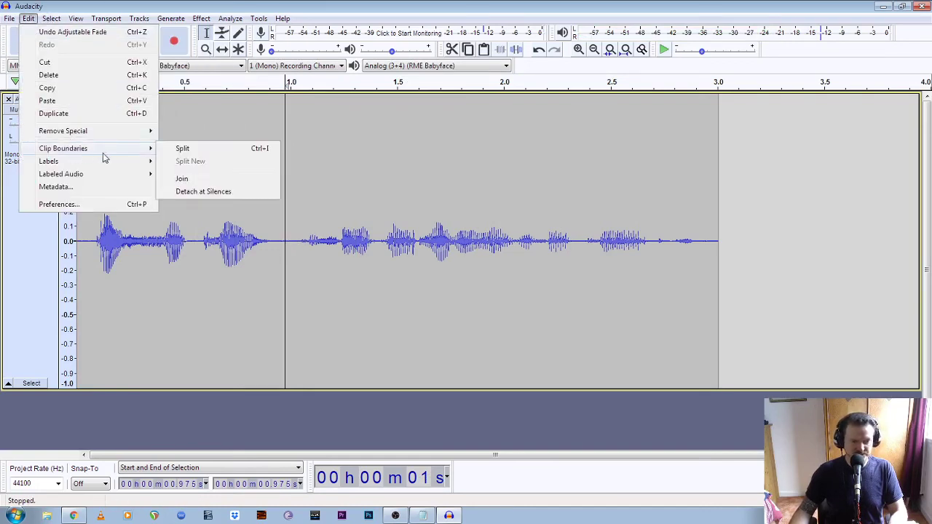
left_click(199, 148)
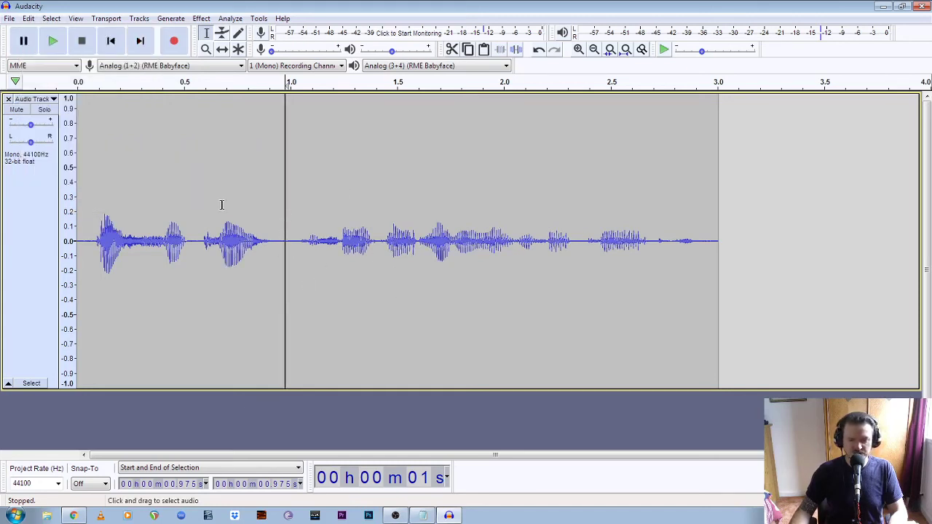
double_click(202, 268)
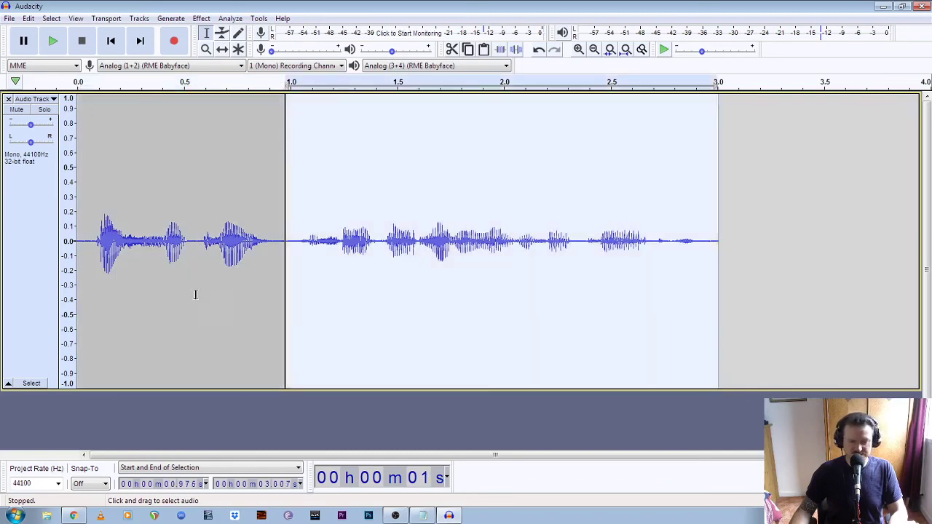
key("shift+j")
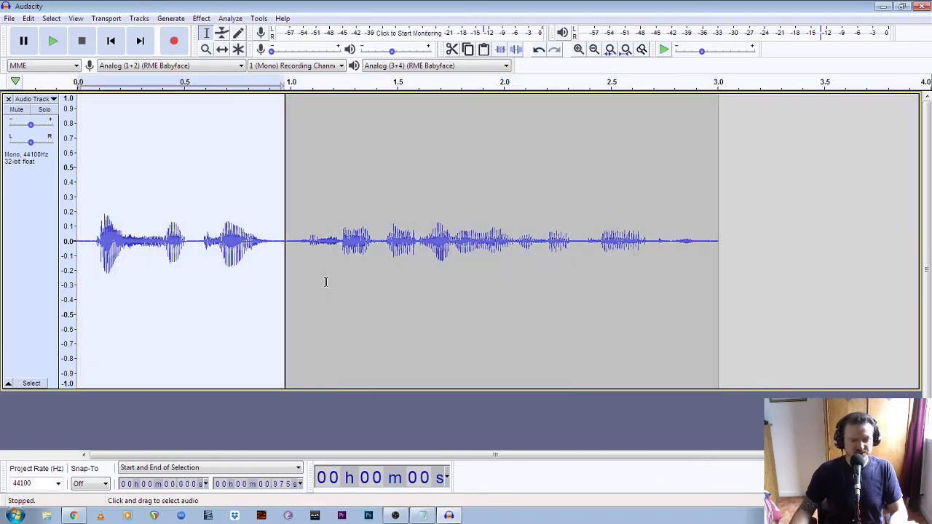
left_click(222, 49)
left_click_drag(366, 289, 389, 288)
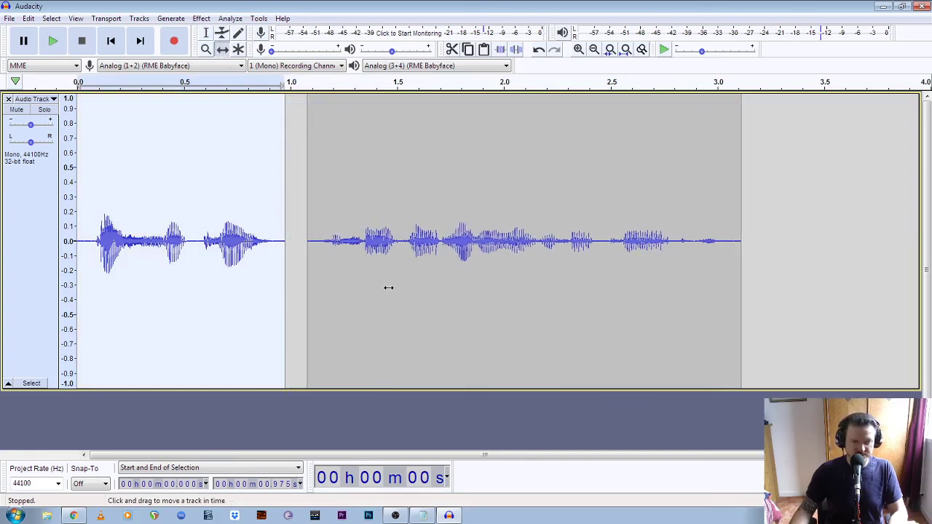
left_click(110, 42)
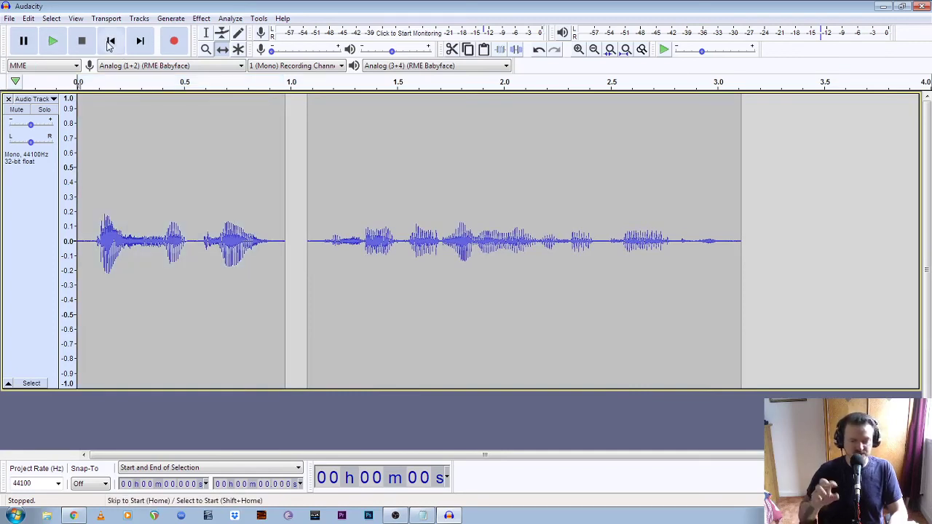
key("space")
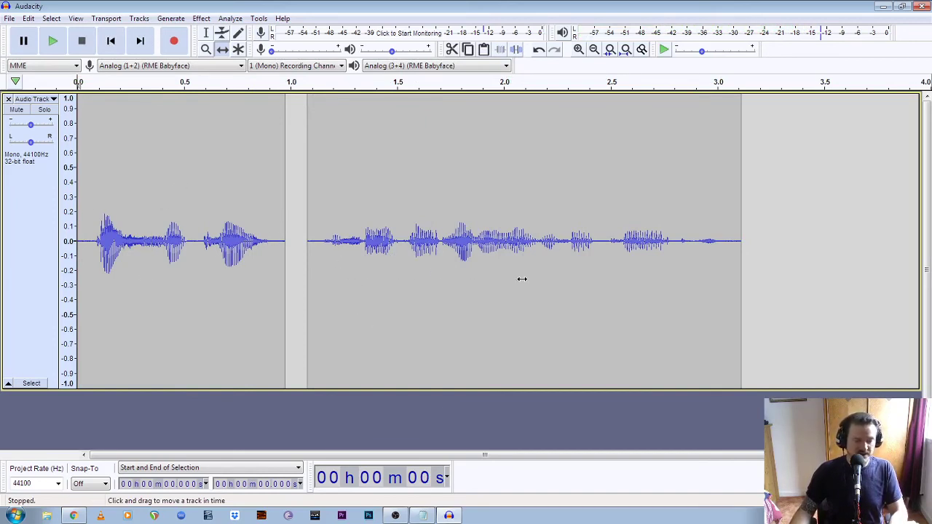
left_click_drag(538, 306, 502, 313)
left_click(261, 208)
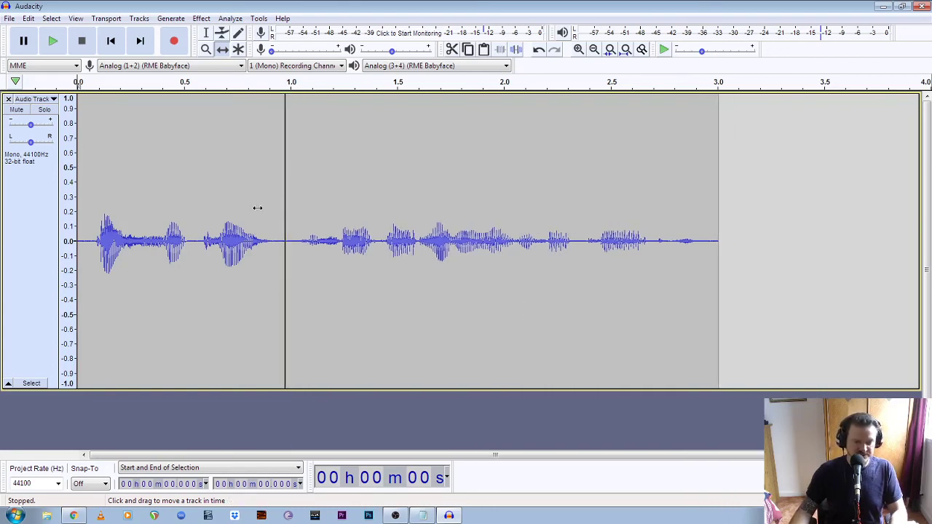
Step: Select a short span across the split near 0.94–1.03 s and apply Crossfade Clips
left_click(206, 33)
left_click(227, 225)
left_click(239, 227)
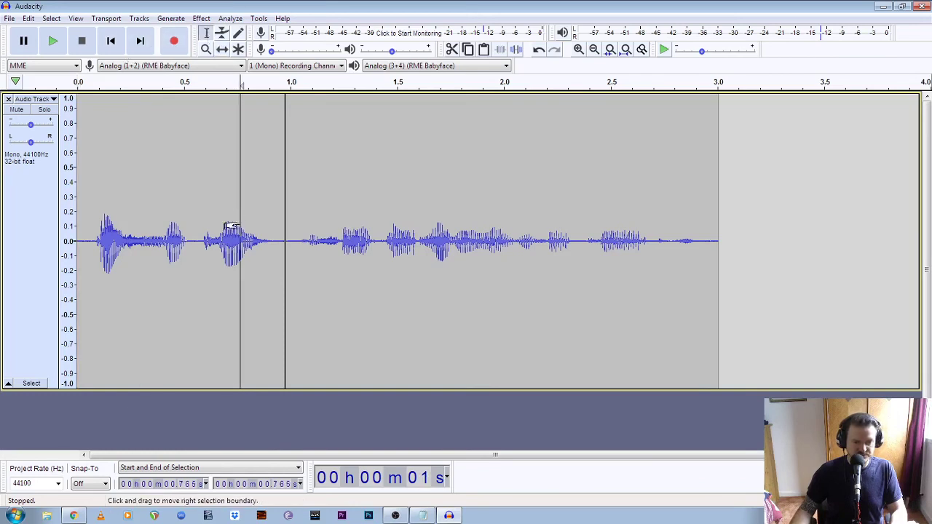
left_click_drag(278, 218, 295, 219)
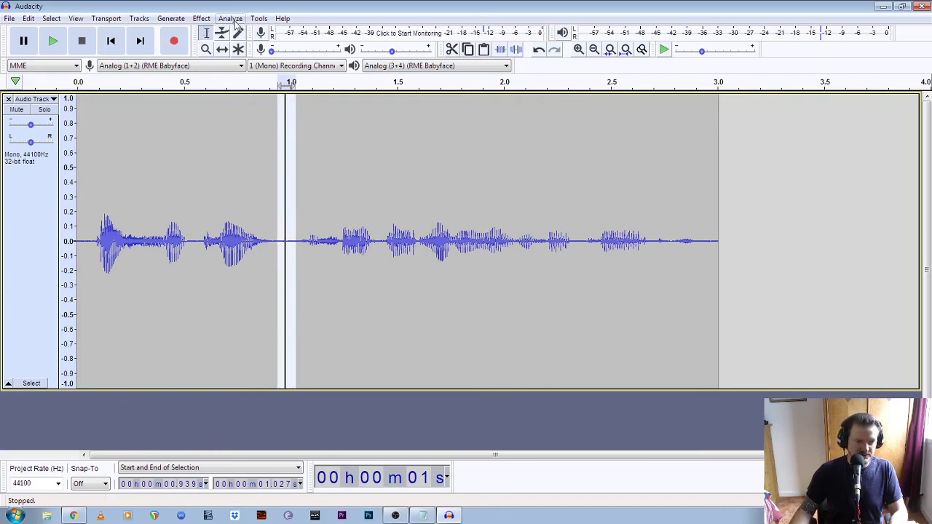
left_click(201, 19)
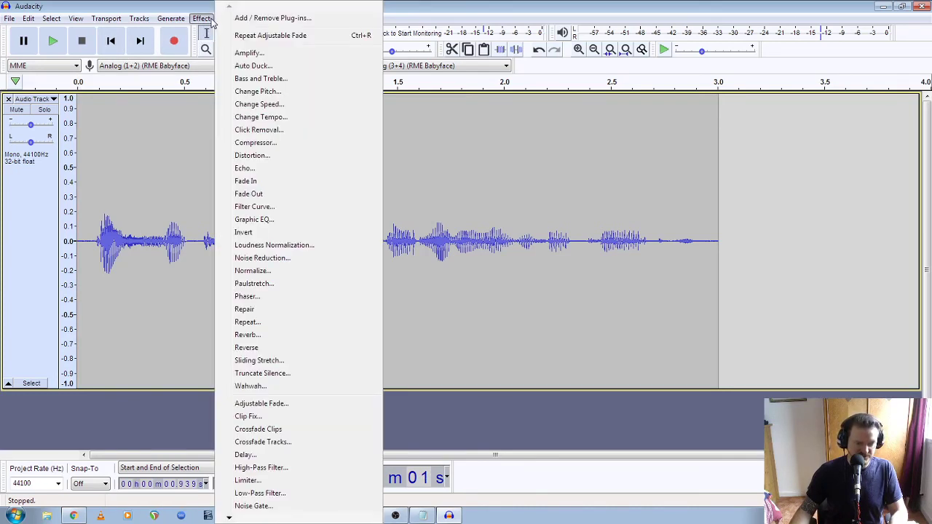
left_click(271, 428)
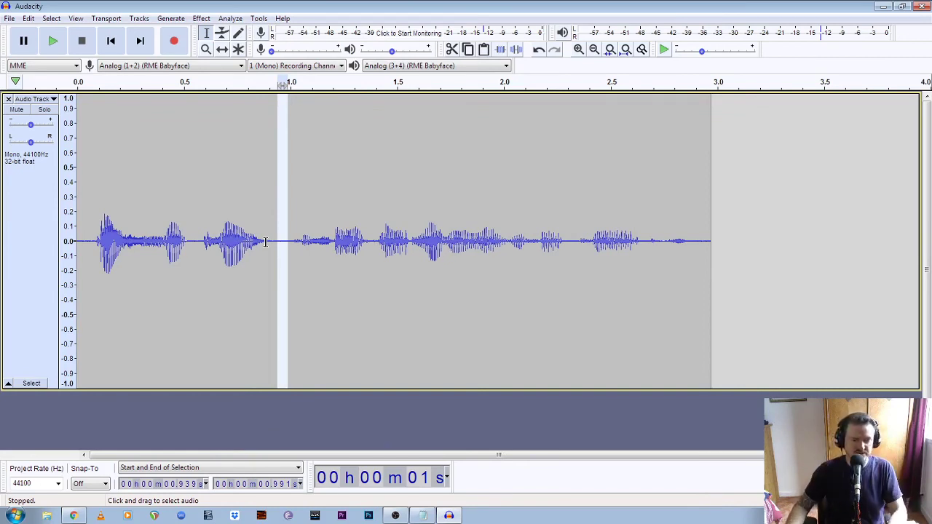
left_click(115, 49)
key("space")
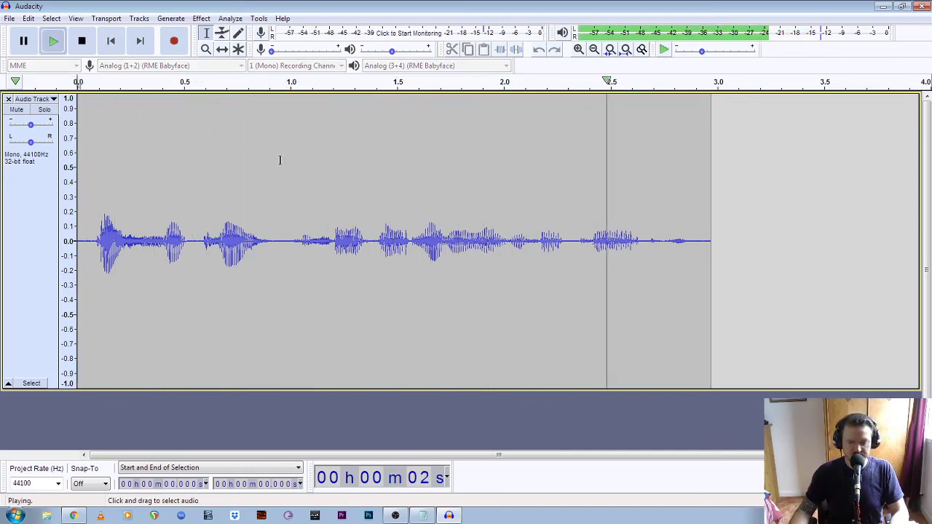
key("space")
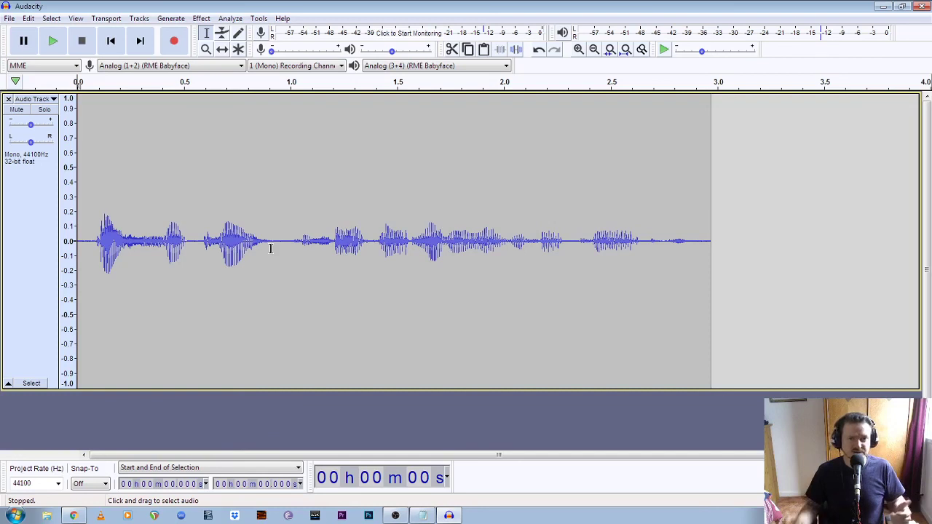
left_click(281, 248)
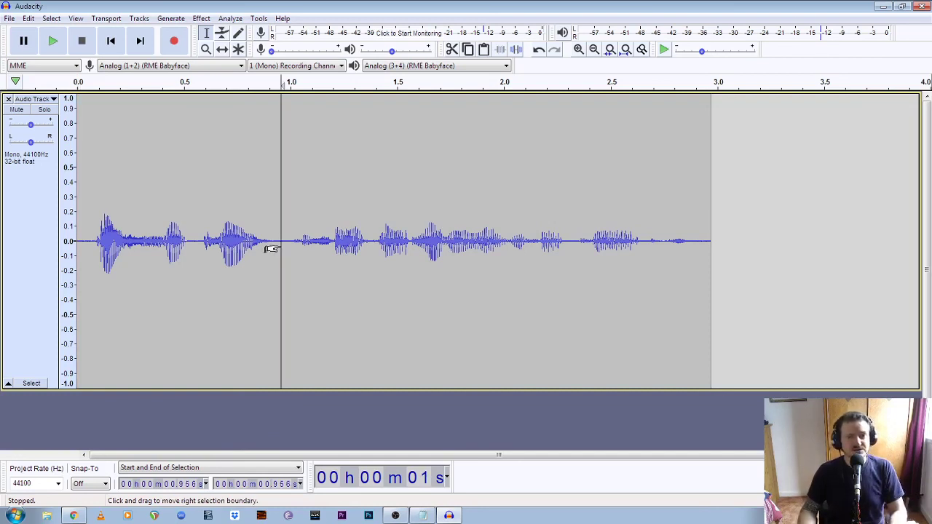